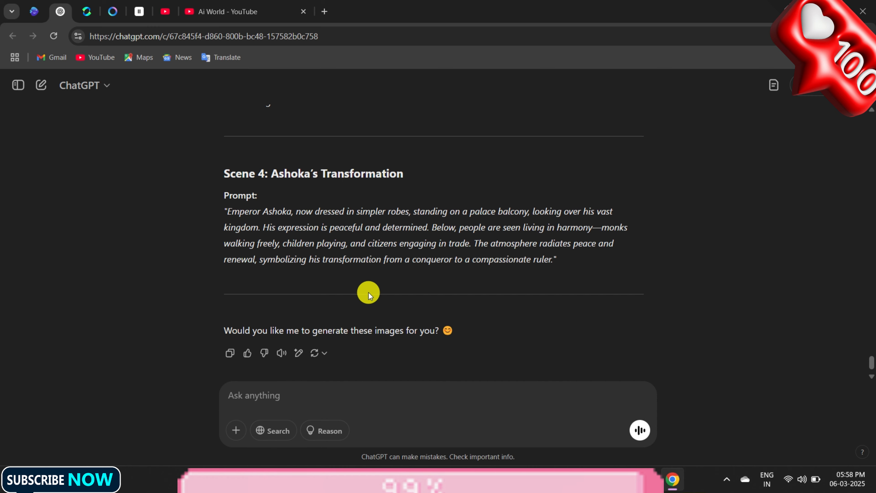
Review the one-minute history story request and the full text of "The Emperor's Last Lesson" in the conversation.
{"action": "scroll", "coordinate": [367, 291], "scroll_direction": "up", "scroll_amount": 15}
{"action": "scroll", "coordinate": [367, 291], "scroll_direction": "up", "scroll_amount": 2}
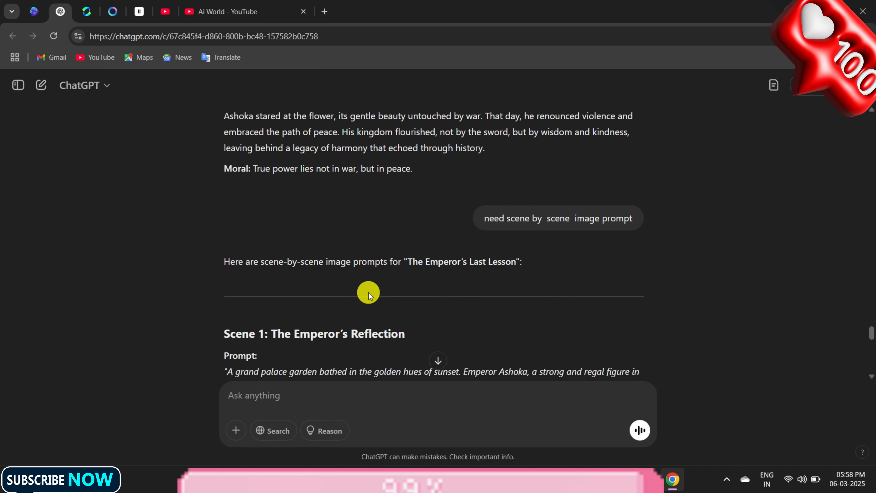
{"action": "scroll", "coordinate": [573, 228], "scroll_direction": "up", "scroll_amount": 4}
{"action": "scroll", "coordinate": [572, 230], "scroll_direction": "up", "scroll_amount": 5}
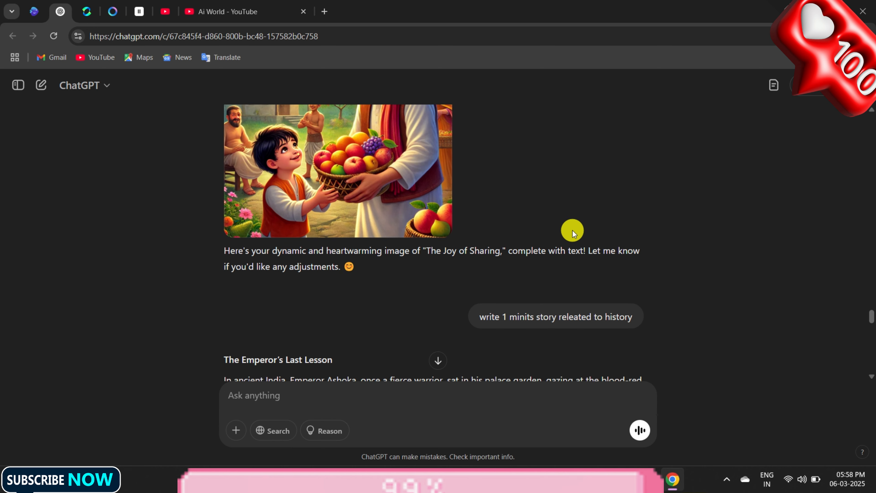
{"action": "scroll", "coordinate": [533, 294], "scroll_direction": "down", "scroll_amount": 3}
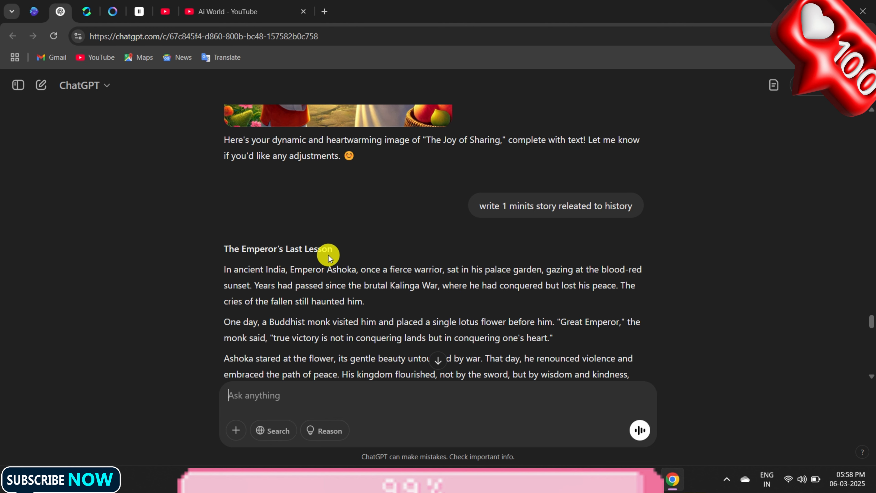
{"action": "scroll", "coordinate": [425, 307], "scroll_direction": "down", "scroll_amount": 2}
{"action": "scroll", "coordinate": [423, 307], "scroll_direction": "down", "scroll_amount": 2}
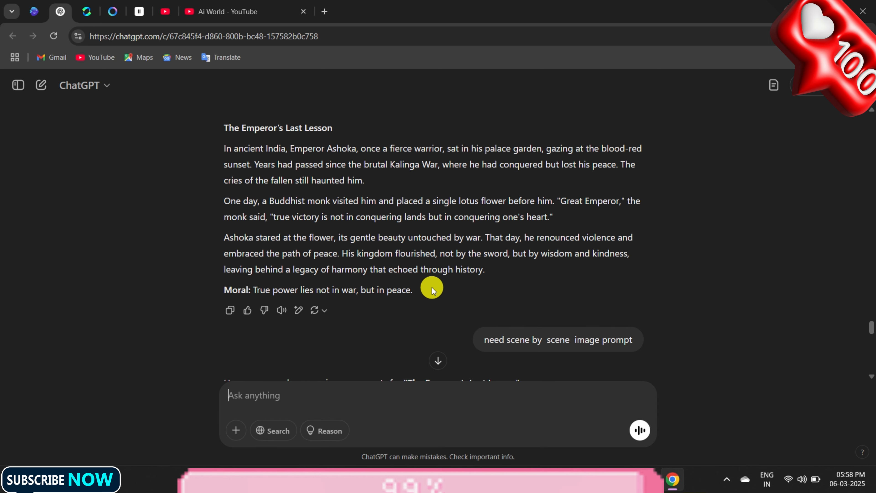
{"action": "scroll", "coordinate": [452, 318], "scroll_direction": "down", "scroll_amount": 1}
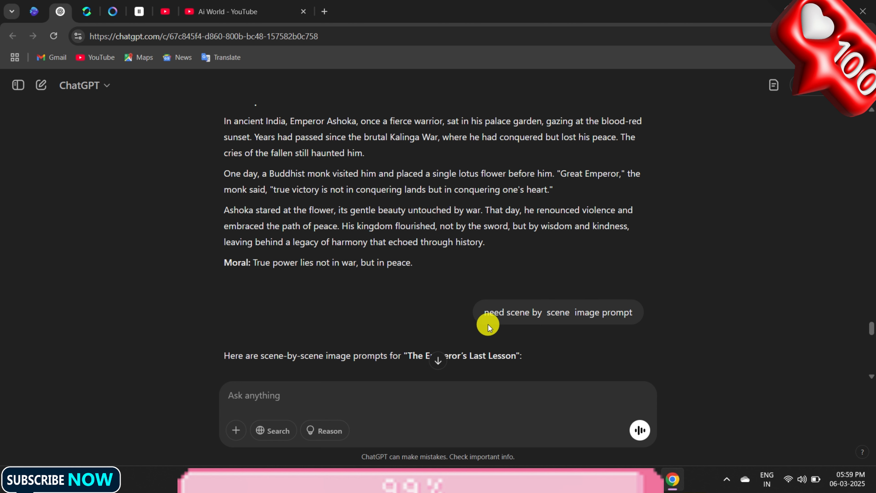
Read through the scene-by-scene image prompts for "The Emperor's Last Lesson", from Scene 1 to Scene 4.
{"action": "scroll", "coordinate": [580, 330], "scroll_direction": "down", "scroll_amount": 3}
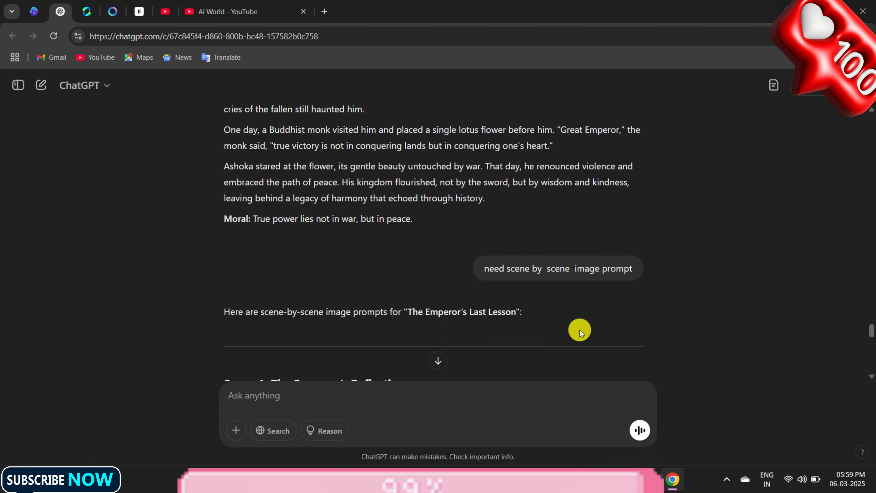
{"action": "scroll", "coordinate": [580, 330], "scroll_direction": "down", "scroll_amount": 2}
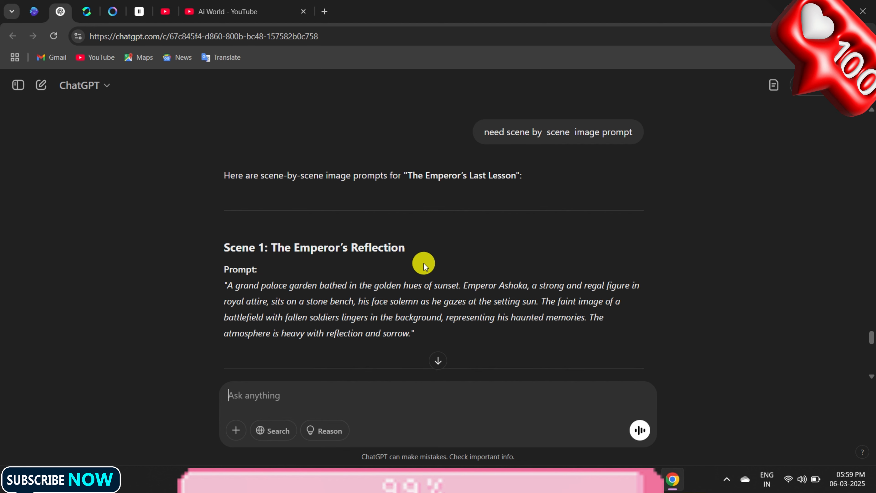
{"action": "scroll", "coordinate": [423, 263], "scroll_direction": "down", "scroll_amount": 3}
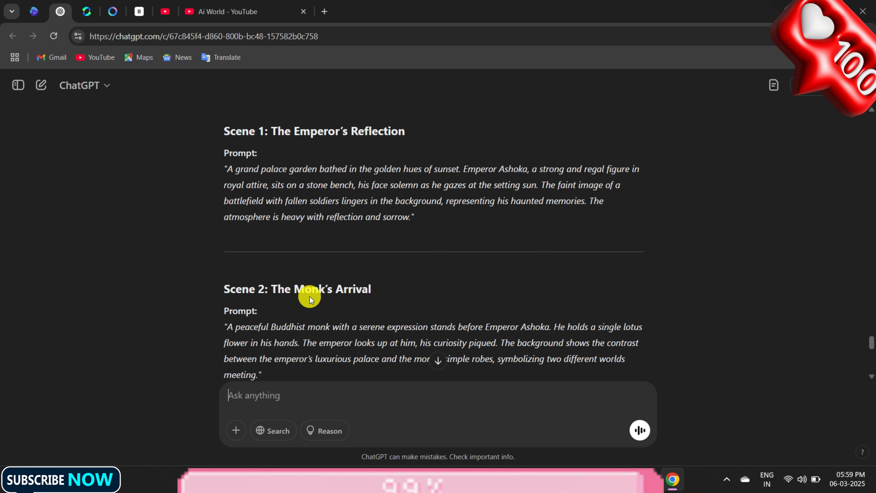
{"action": "scroll", "coordinate": [309, 297], "scroll_direction": "down", "scroll_amount": 3}
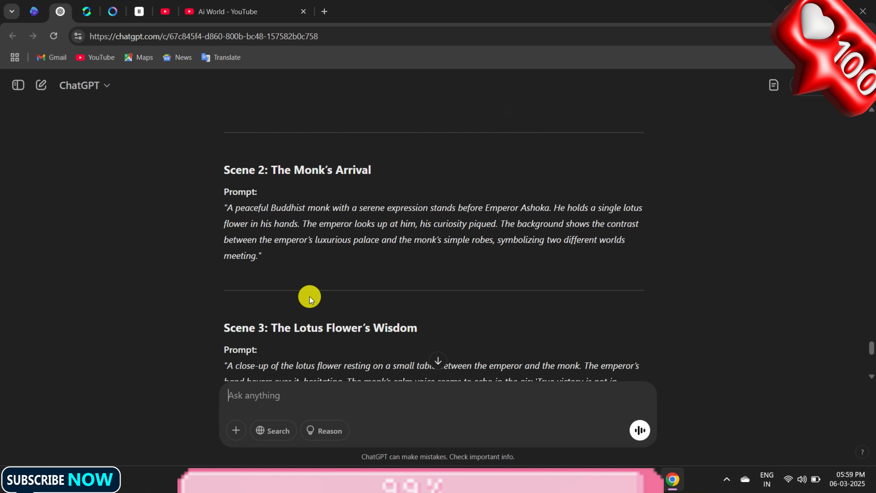
{"action": "scroll", "coordinate": [423, 343], "scroll_direction": "down", "scroll_amount": 4}
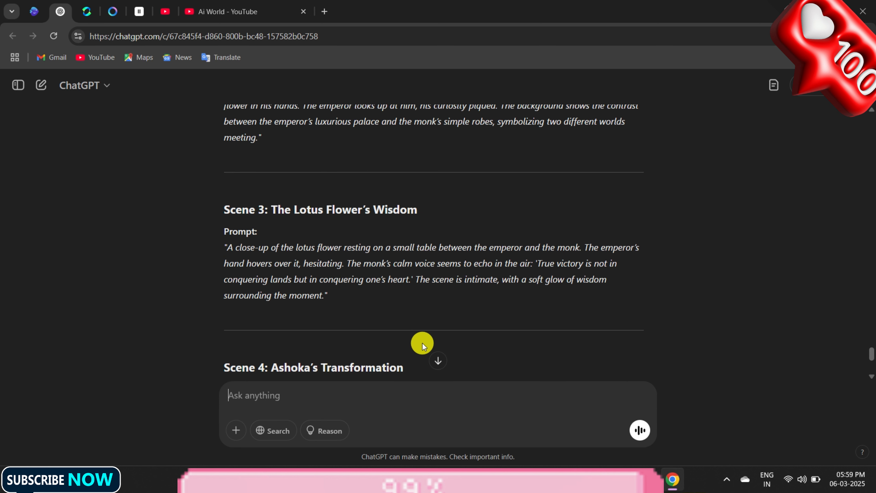
{"action": "scroll", "coordinate": [395, 259], "scroll_direction": "down", "scroll_amount": 4}
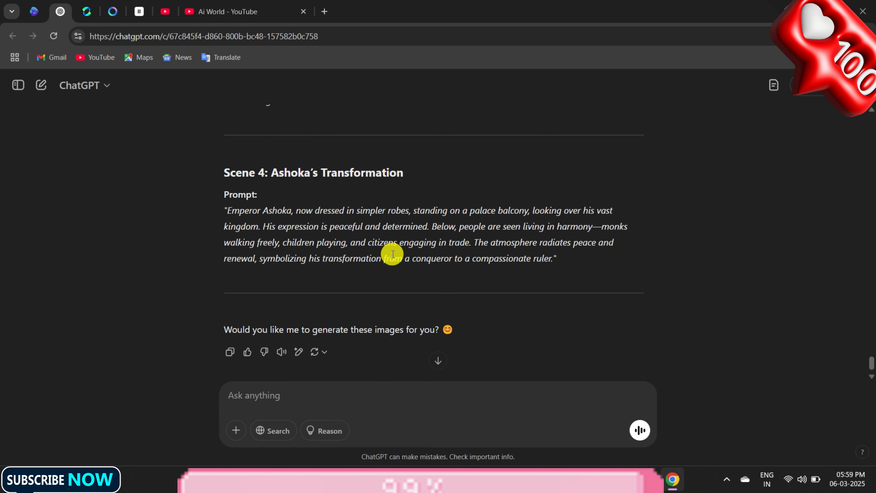
{"action": "scroll", "coordinate": [396, 258], "scroll_direction": "up", "scroll_amount": 8}
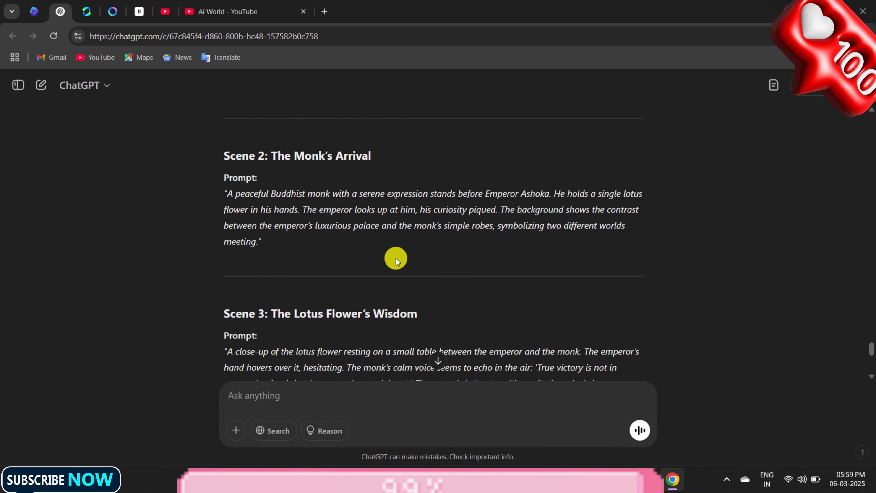
{"action": "scroll", "coordinate": [396, 258], "scroll_direction": "up", "scroll_amount": 5}
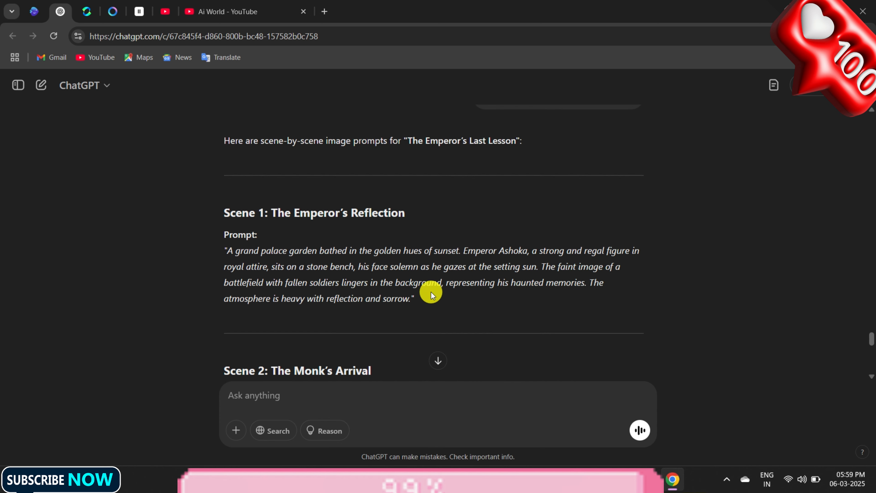
{"action": "scroll", "coordinate": [432, 263], "scroll_direction": "up", "scroll_amount": 3}
{"action": "scroll", "coordinate": [452, 245], "scroll_direction": "down", "scroll_amount": 2}
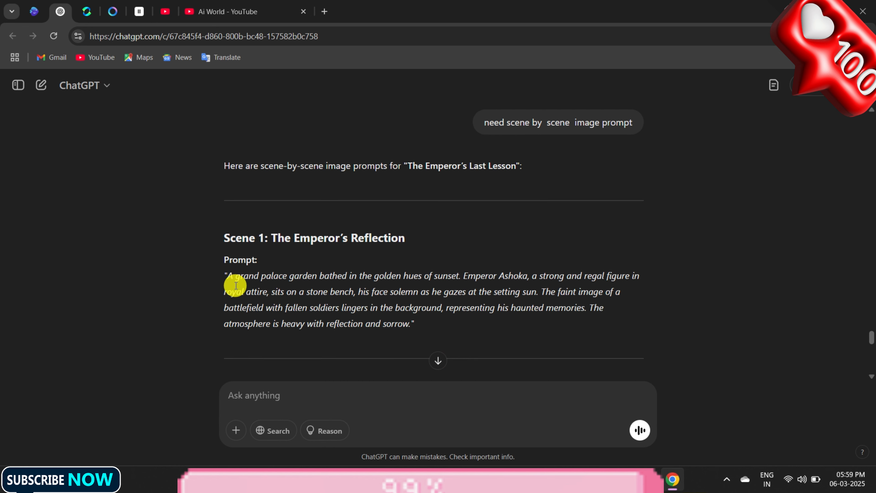
{"action": "scroll", "coordinate": [427, 356], "scroll_direction": "down", "scroll_amount": 8}
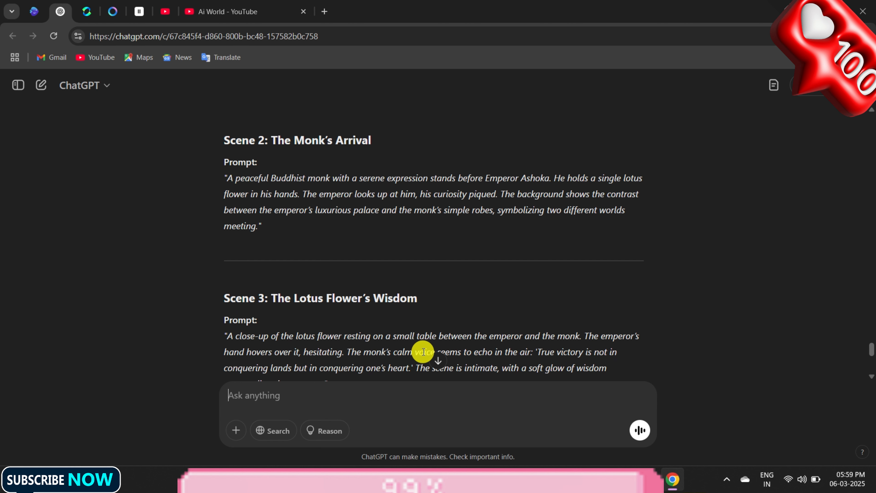
{"action": "scroll", "coordinate": [487, 296], "scroll_direction": "down", "scroll_amount": 3}
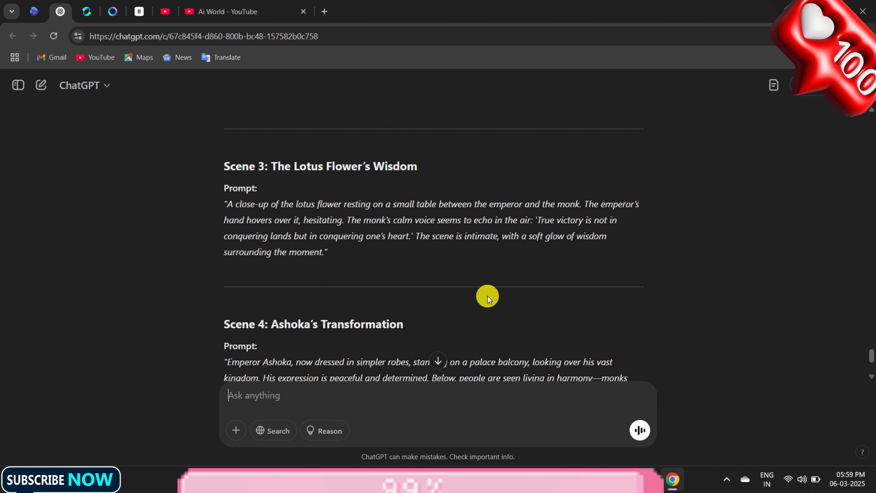
{"action": "scroll", "coordinate": [373, 280], "scroll_direction": "down", "scroll_amount": 2}
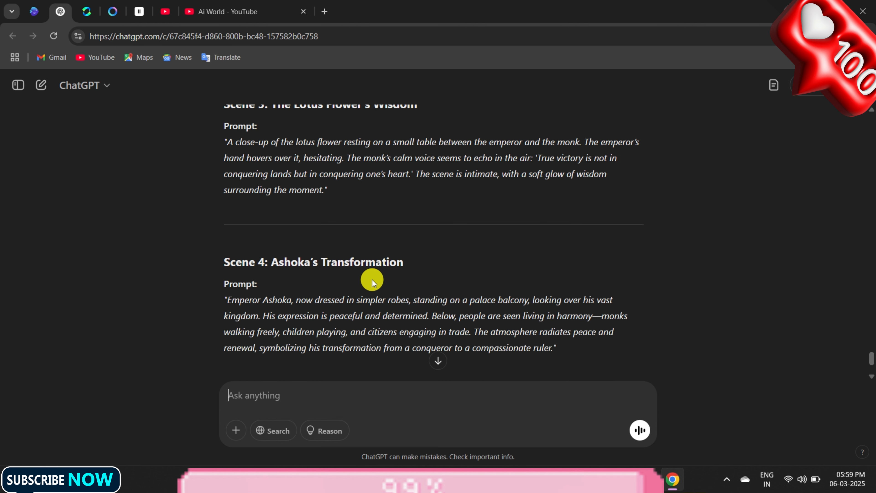
Open the Microsoft Designer image creator in a new browser tab.
{"action": "left_click", "coordinate": [325, 12]}
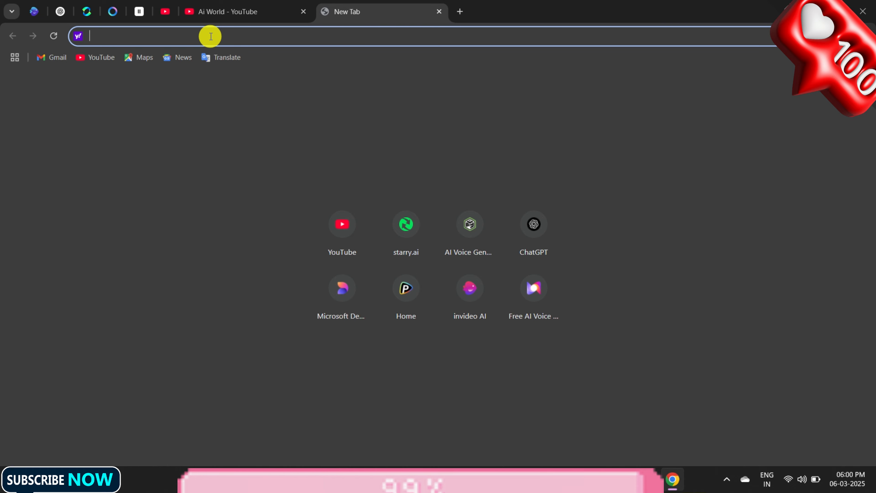
{"action": "type", "text": "mice"}
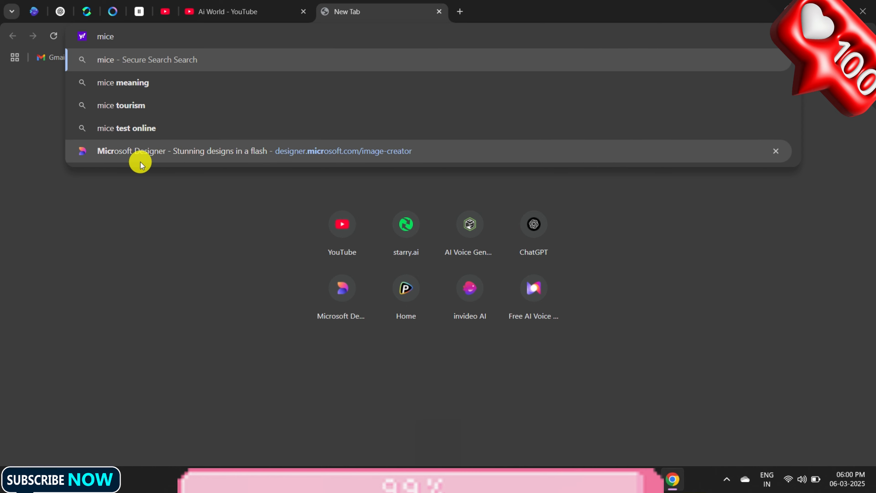
{"action": "left_click", "coordinate": [163, 158]}
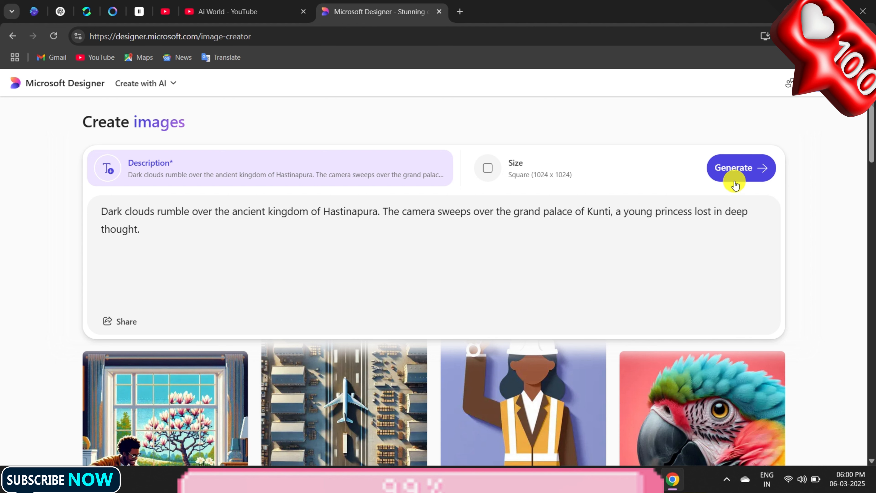
{"action": "left_click", "coordinate": [740, 173]}
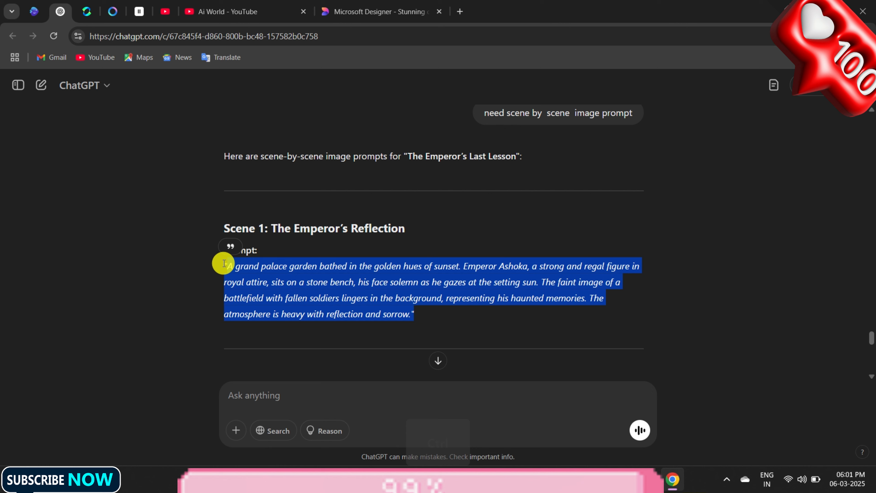
Copy the Scene 1 prompt from ChatGPT and replace the image description in Microsoft Designer with it.
{"action": "key", "text": "ctrl+c"}
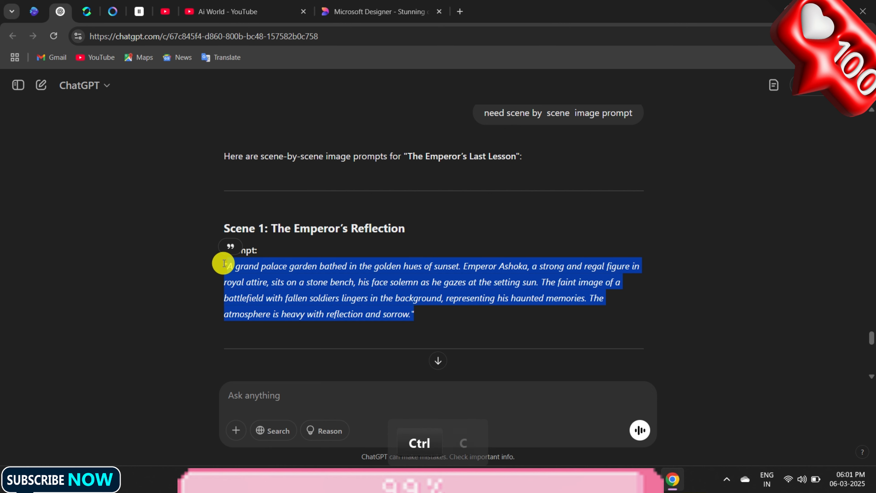
{"action": "left_click", "coordinate": [362, 12]}
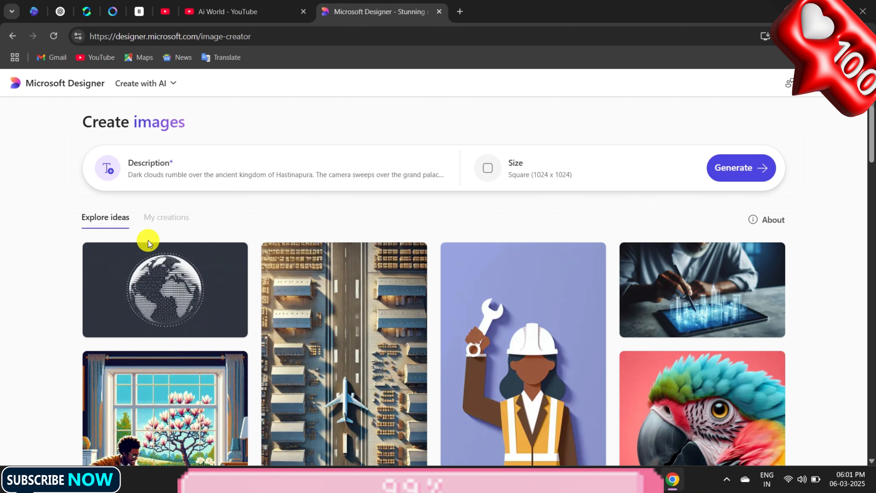
{"action": "left_click", "coordinate": [172, 175]}
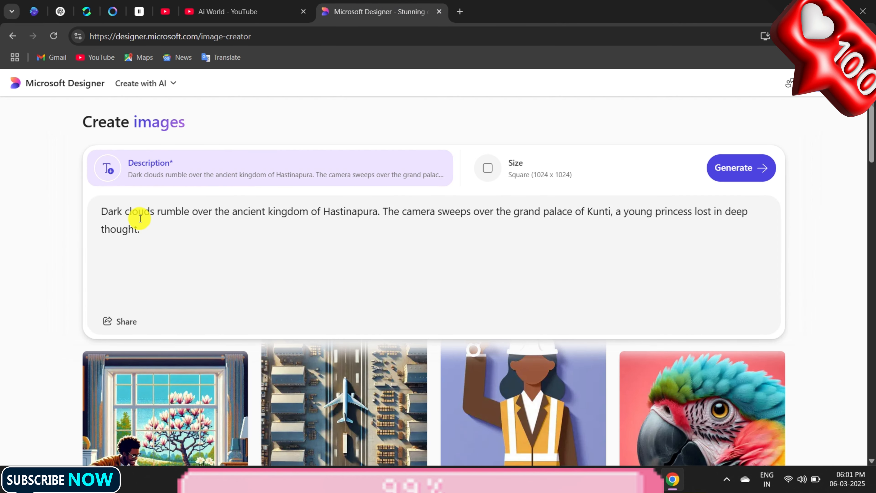
{"action": "left_click_drag", "start_coordinate": [140, 229], "coordinate": [96, 210]}
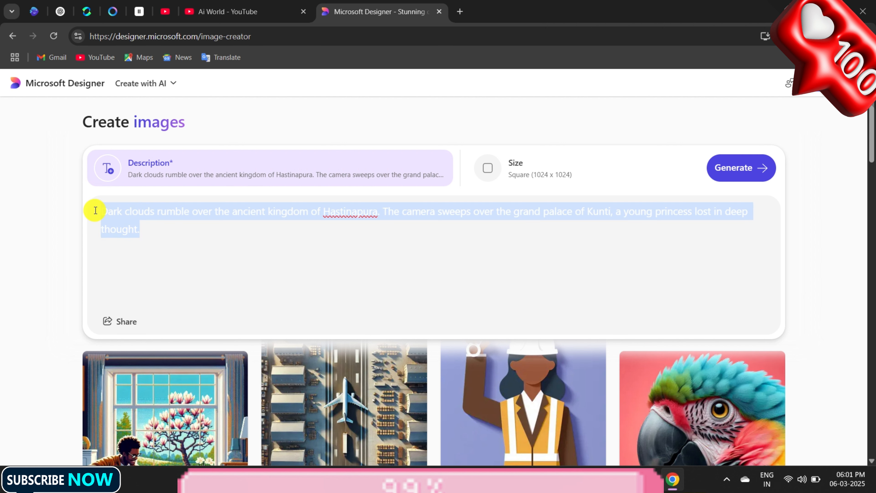
{"action": "key", "text": "ctrl+v"}
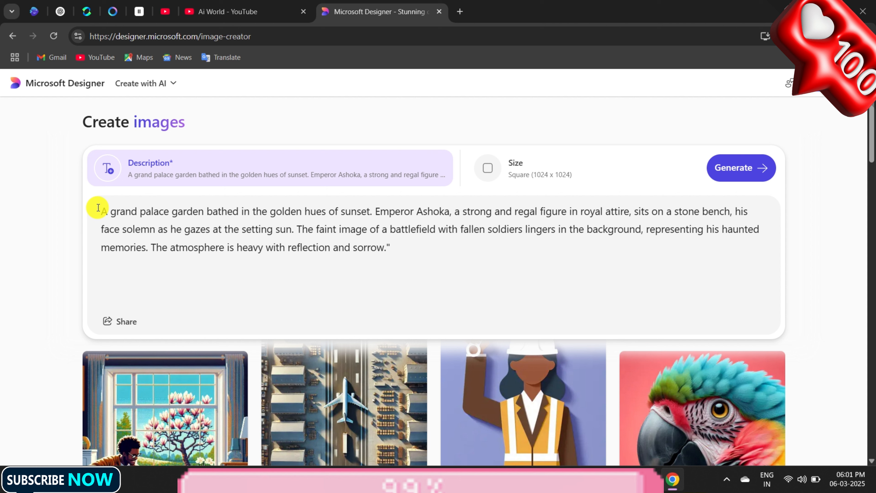
Insert 'very clear ultra dynamic image of "' at the start of the image description.
{"action": "left_click", "coordinate": [98, 207]}
{"action": "type", "text": "very "}
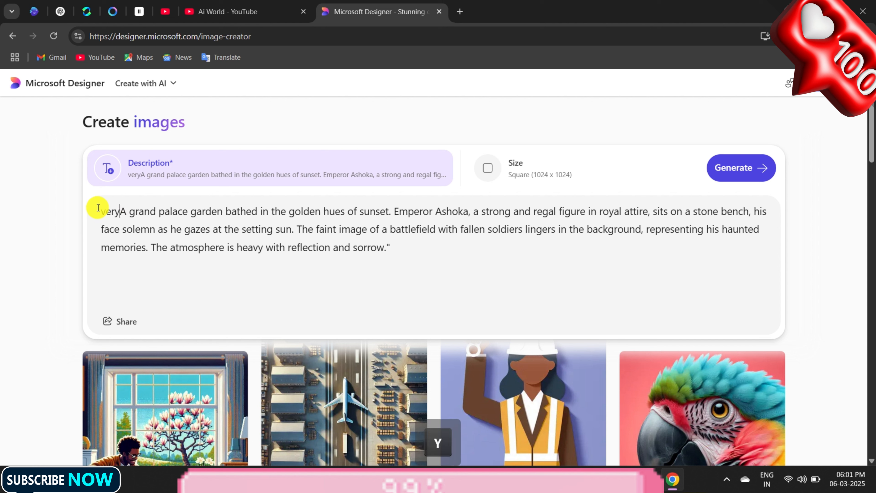
{"action": "type", "text": "clear "}
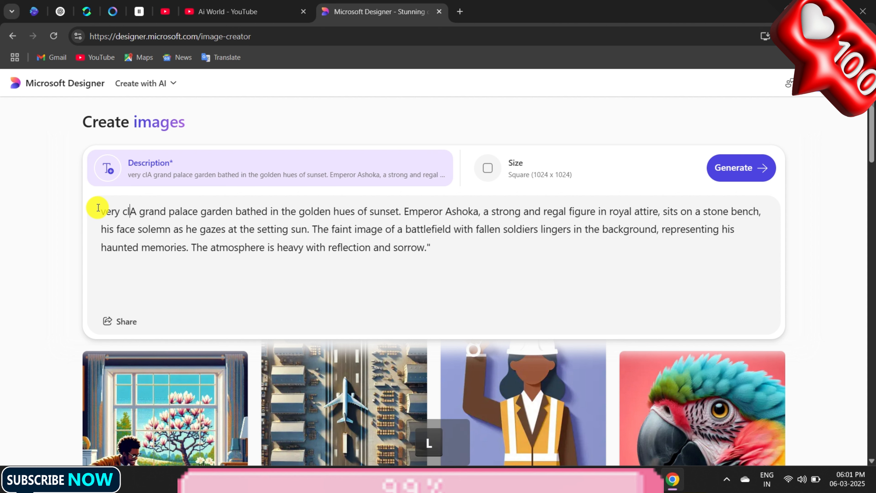
{"action": "type", "text": "ultra "}
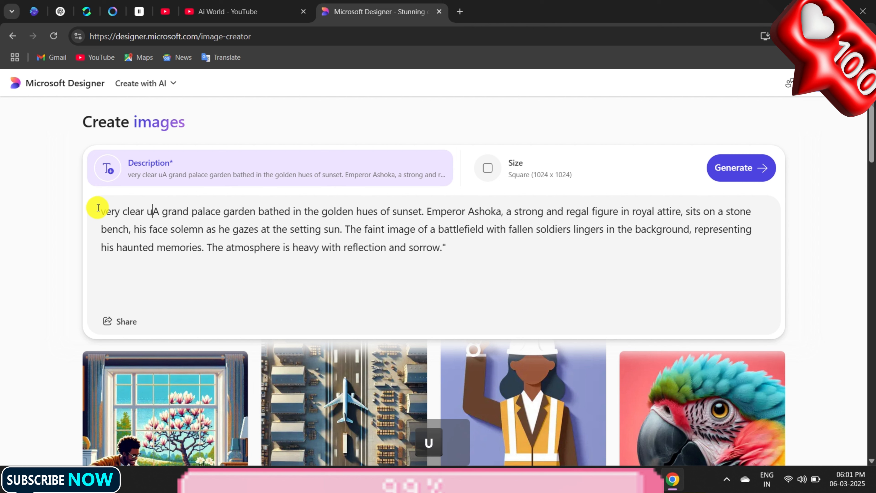
{"action": "type", "text": "dyna"}
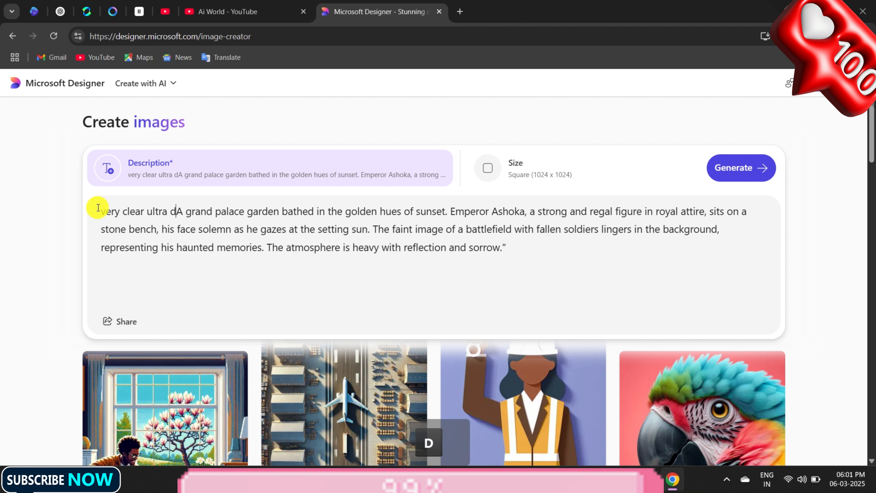
{"action": "type", "text": "mic im"}
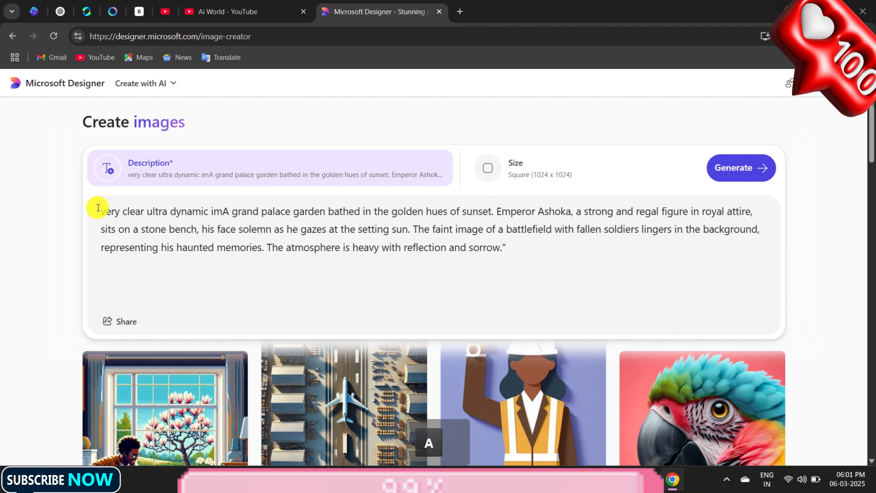
{"action": "type", "text": "age og"}
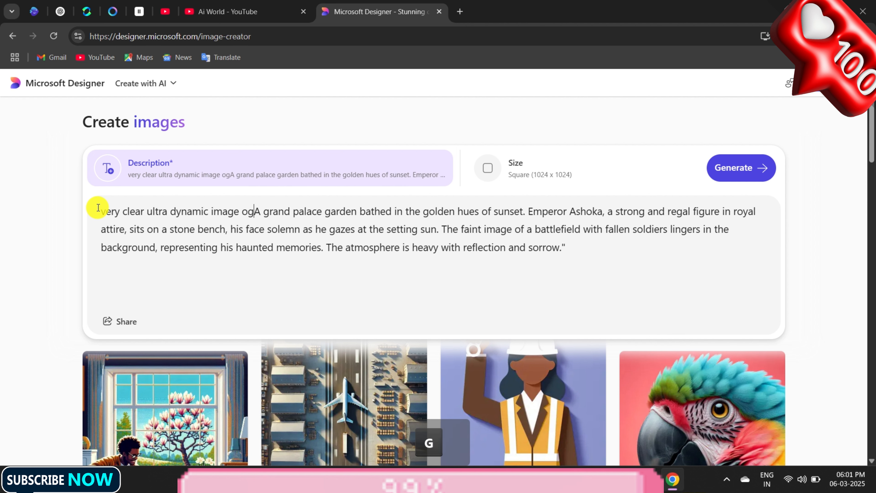
{"action": "key", "text": "BackSpace"}
{"action": "type", "text": "f "}
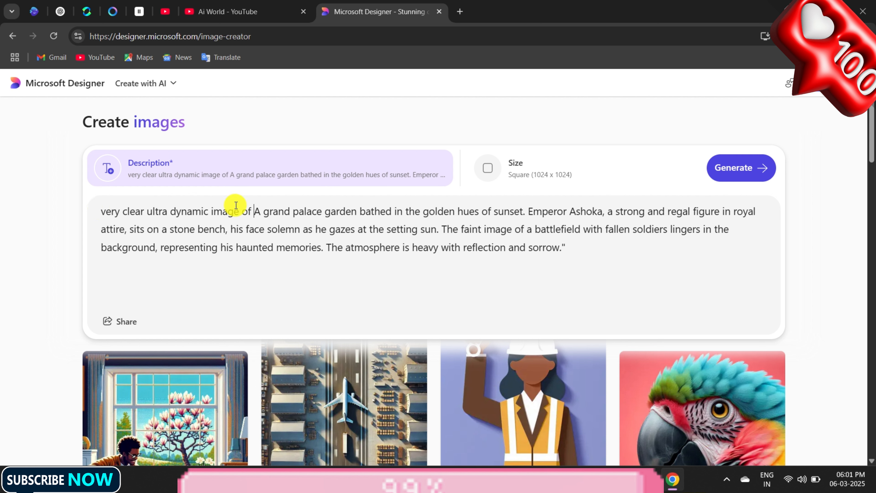
{"action": "type", "text": "\""}
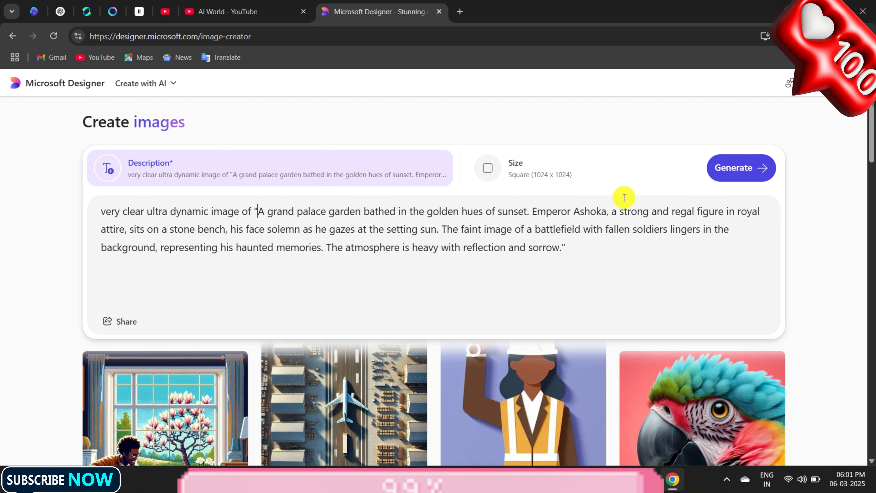
Set the image size to Wide (1792 x 1024) and generate the Scene 1 images.
{"action": "left_click", "coordinate": [506, 167]}
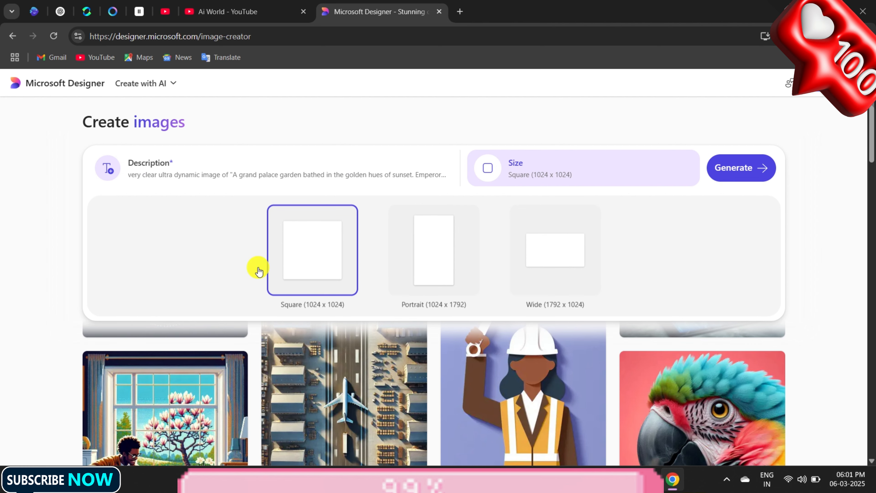
{"action": "left_click", "coordinate": [528, 268]}
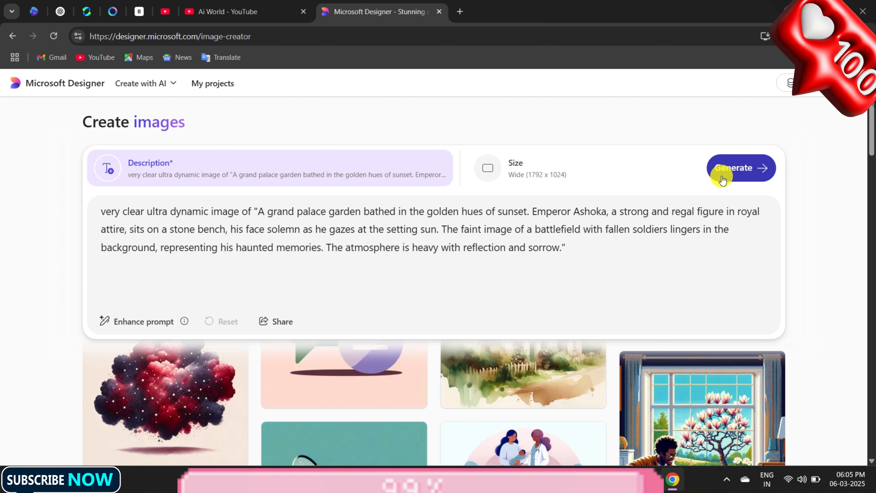
{"action": "left_click", "coordinate": [719, 173]}
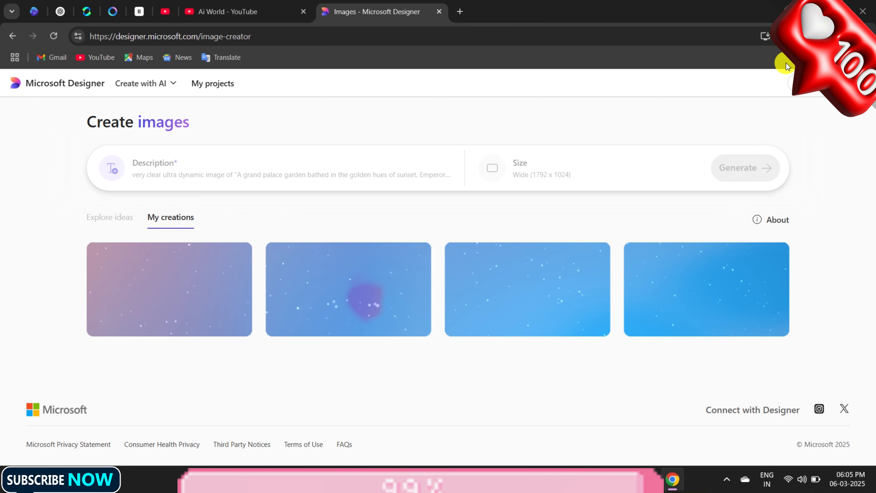
{"action": "mouse_move", "coordinate": [809, 93]}
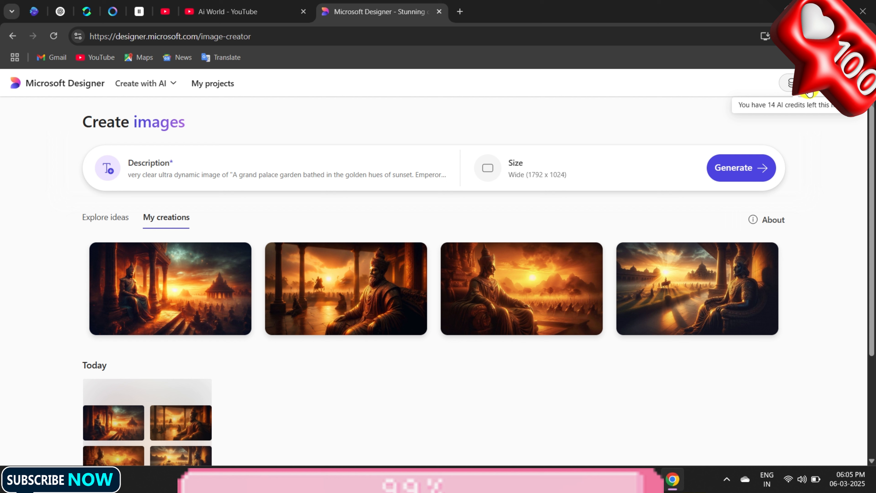
Download the first generated Scene 1 image, showing the seated emperor facing the sunset temple, and close its preview.
{"action": "left_click", "coordinate": [167, 293]}
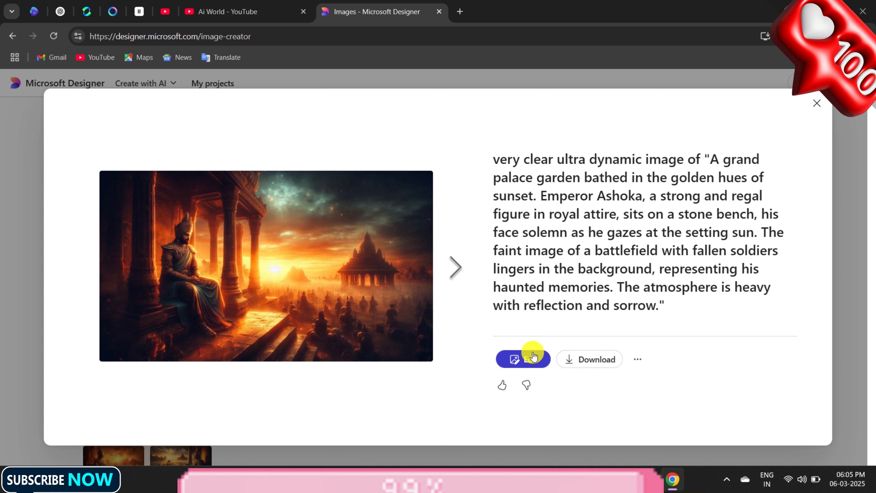
{"action": "left_click", "coordinate": [583, 368]}
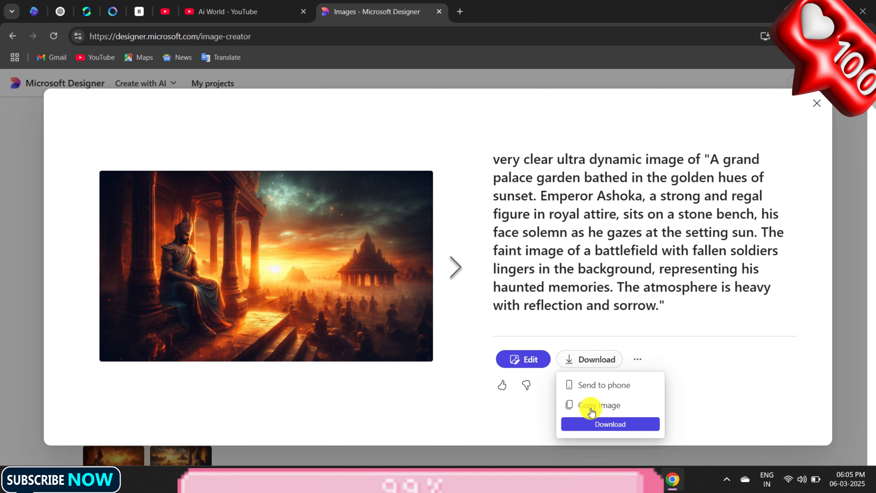
{"action": "left_click", "coordinate": [594, 424]}
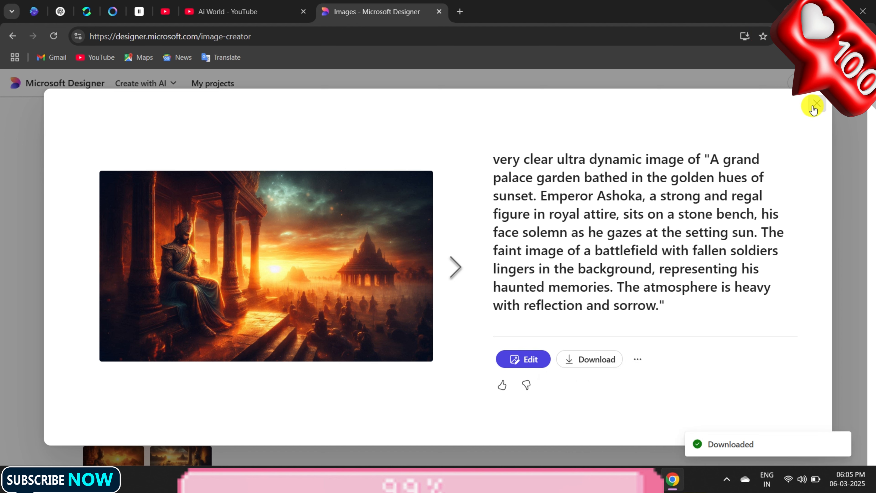
{"action": "left_click", "coordinate": [813, 107]}
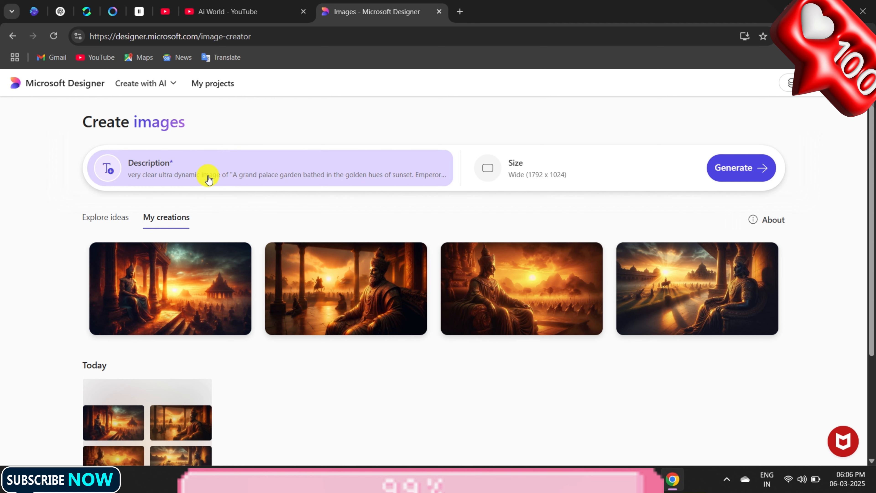
Replace the Scene 1 text after "very clear ultra dynamic image of" with ChatGPT's Scene 2 prompt and generate the images.
{"action": "left_click", "coordinate": [68, 16]}
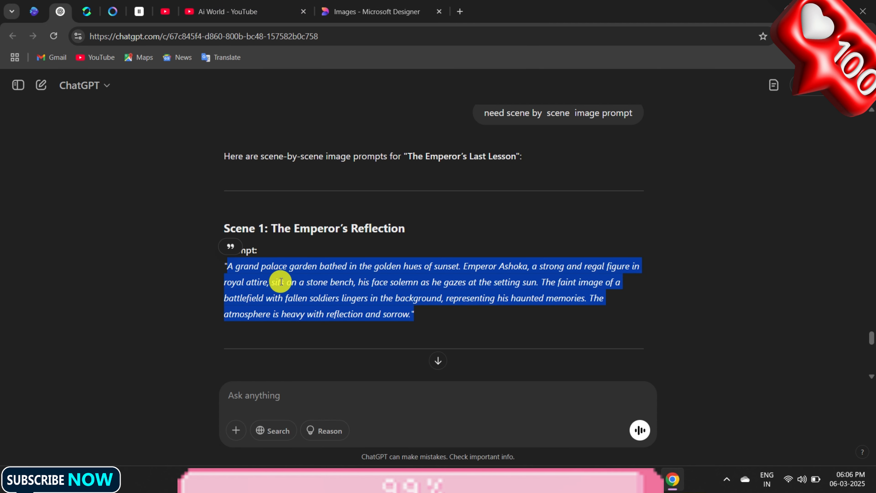
{"action": "scroll", "coordinate": [385, 333], "scroll_direction": "down", "scroll_amount": 2}
{"action": "scroll", "coordinate": [384, 330], "scroll_direction": "down", "scroll_amount": 1}
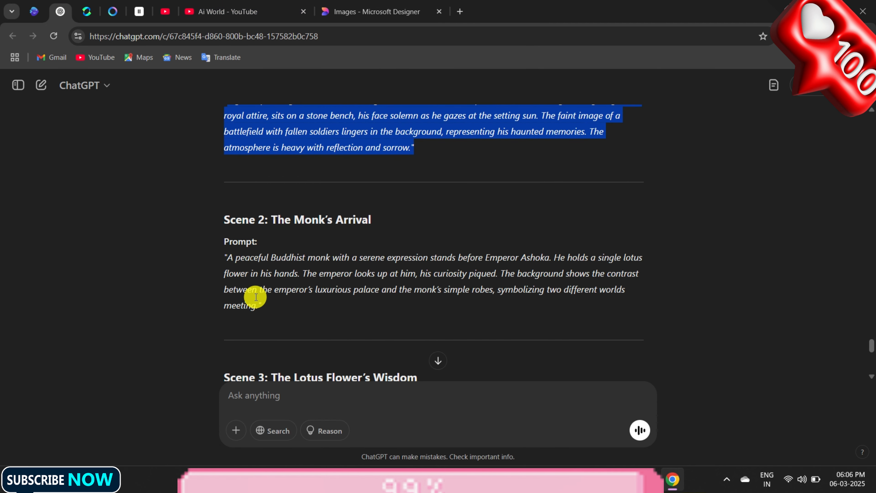
{"action": "left_click_drag", "start_coordinate": [262, 305], "coordinate": [219, 263]}
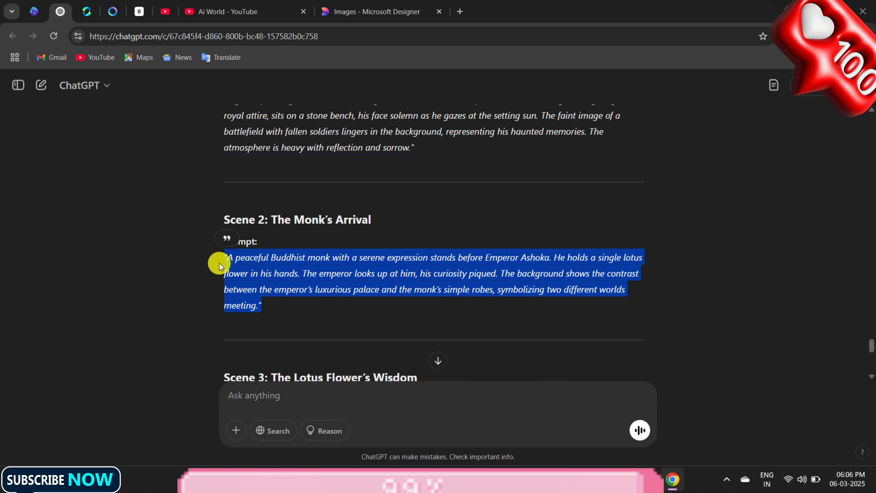
{"action": "key", "text": "ctrl+c"}
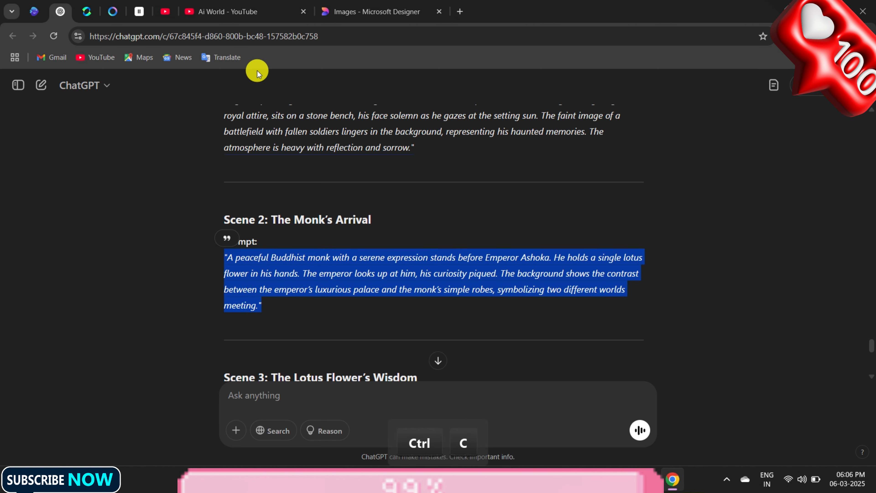
{"action": "left_click", "coordinate": [378, 16]}
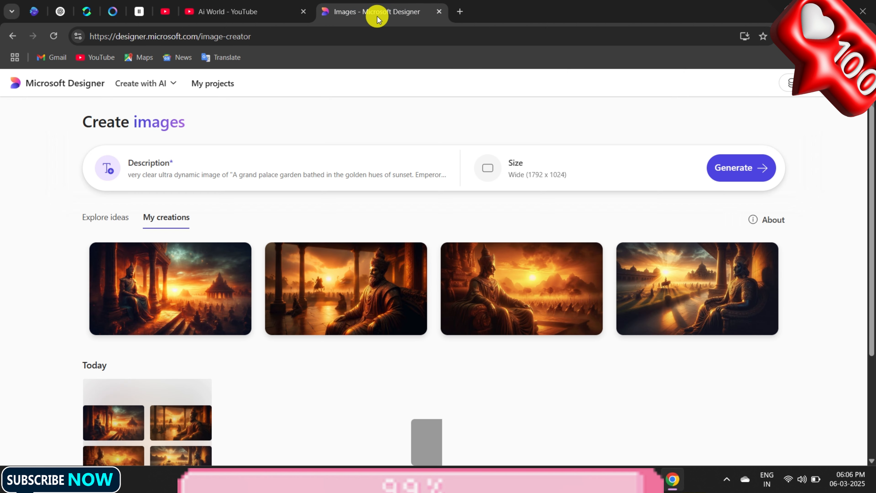
{"action": "left_click", "coordinate": [157, 169]}
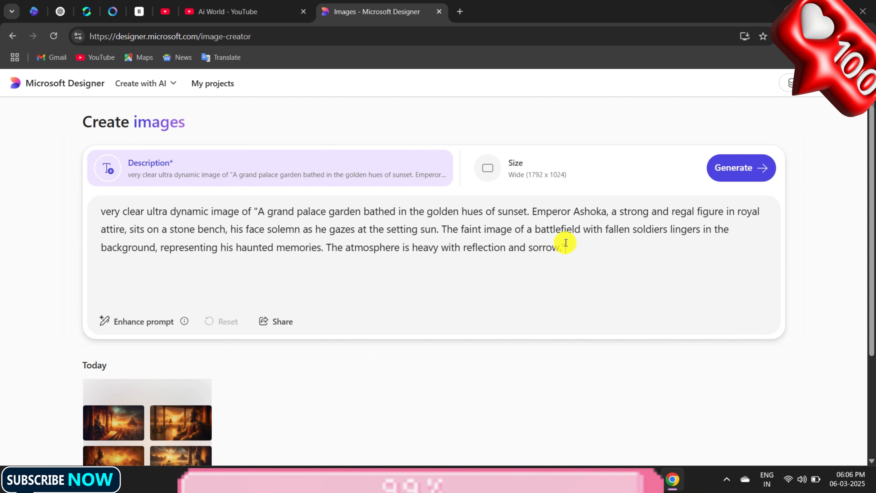
{"action": "left_click_drag", "start_coordinate": [566, 242], "coordinate": [254, 212]}
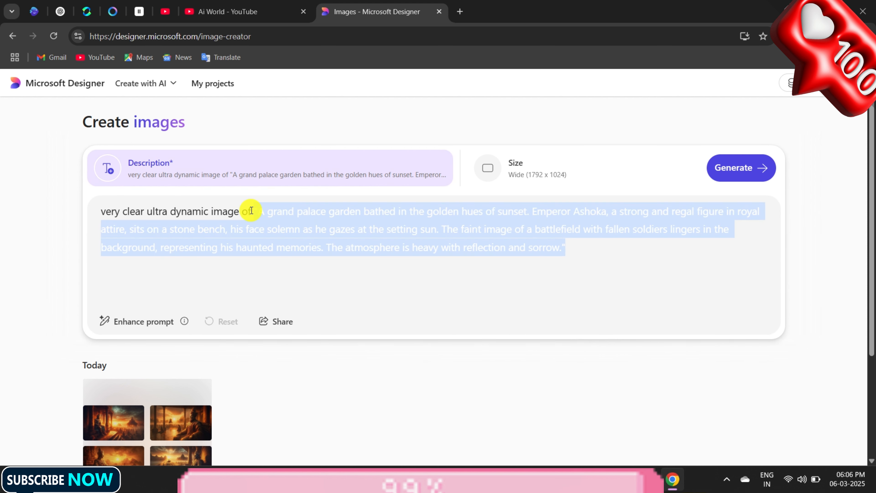
{"action": "key", "text": "ctrl+v"}
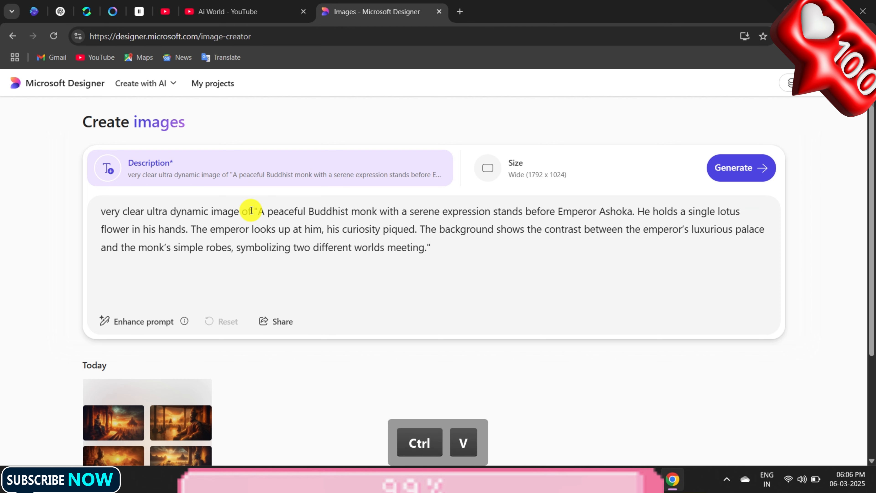
{"action": "left_click", "coordinate": [738, 166]}
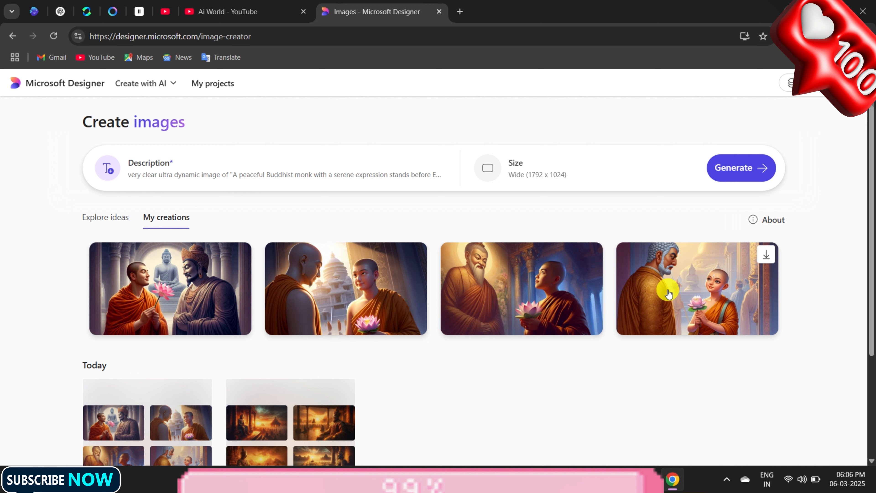
Revisit the Scene 2 prompt in ChatGPT and check the browser's recent download history.
{"action": "left_click", "coordinate": [375, 180]}
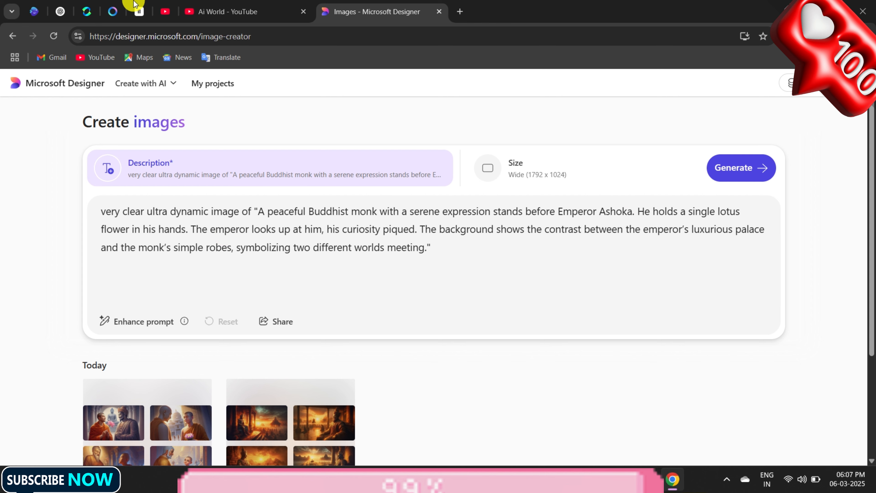
{"action": "left_click", "coordinate": [60, 12]}
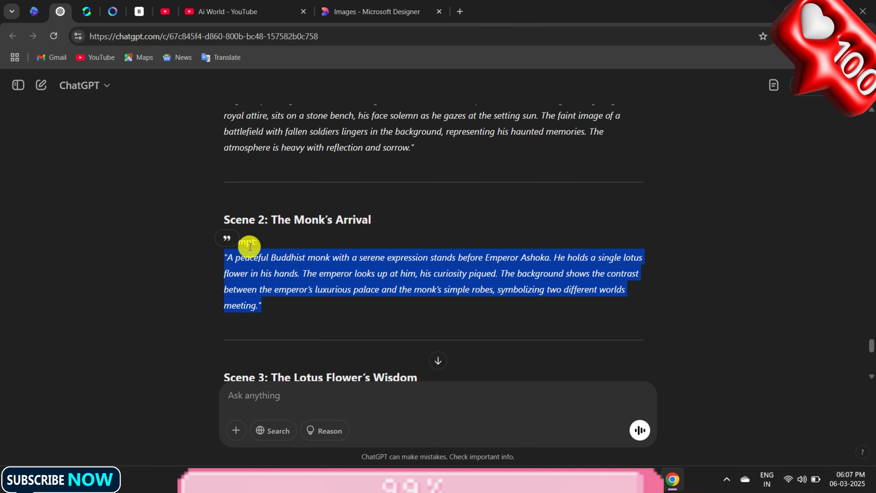
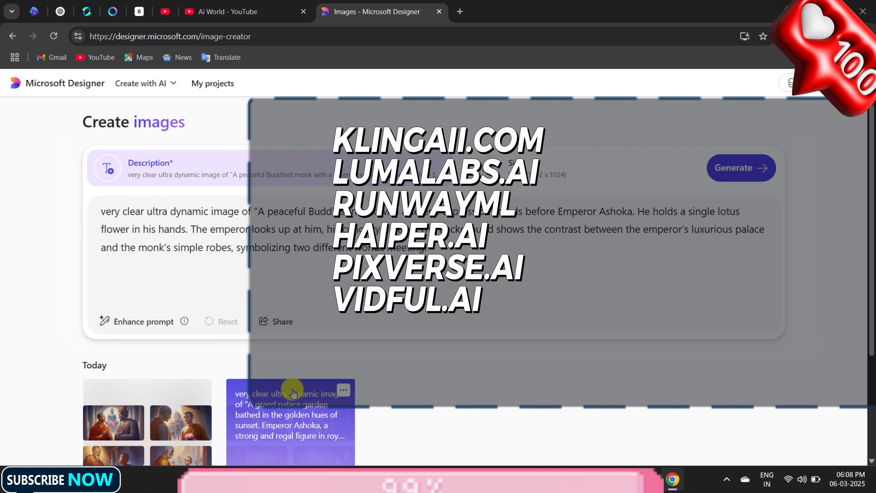
{"action": "scroll", "coordinate": [501, 402], "scroll_direction": "down", "scroll_amount": 2}
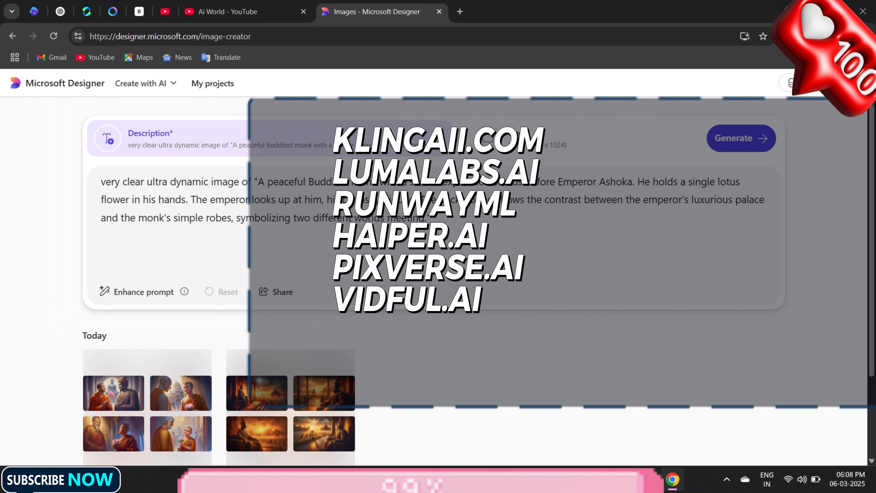
{"action": "left_click", "coordinate": [744, 36]}
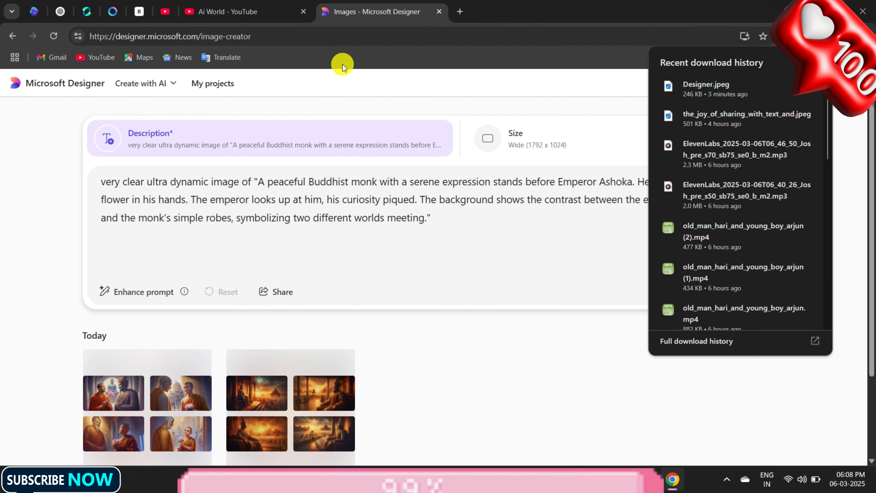
Search the web for "kling ai" in a new browser tab and open the klingai.com site.
{"action": "left_click", "coordinate": [462, 15]}
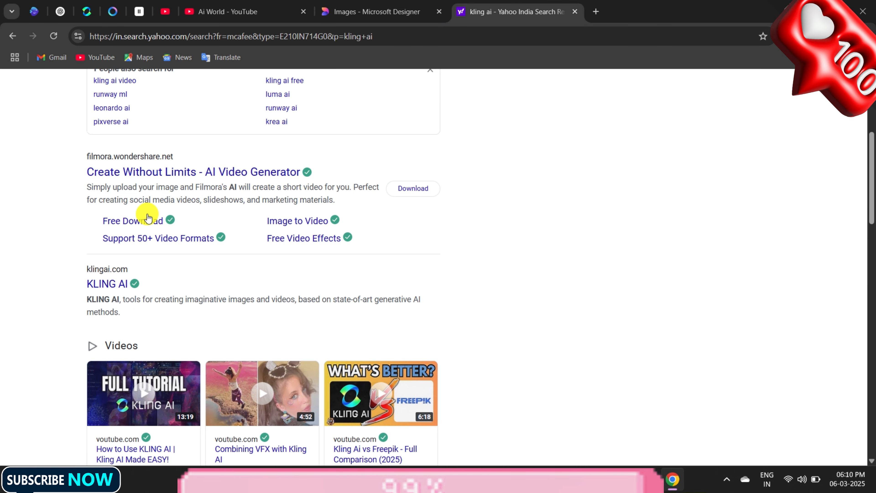
{"action": "scroll", "coordinate": [141, 217], "scroll_direction": "down", "scroll_amount": 2}
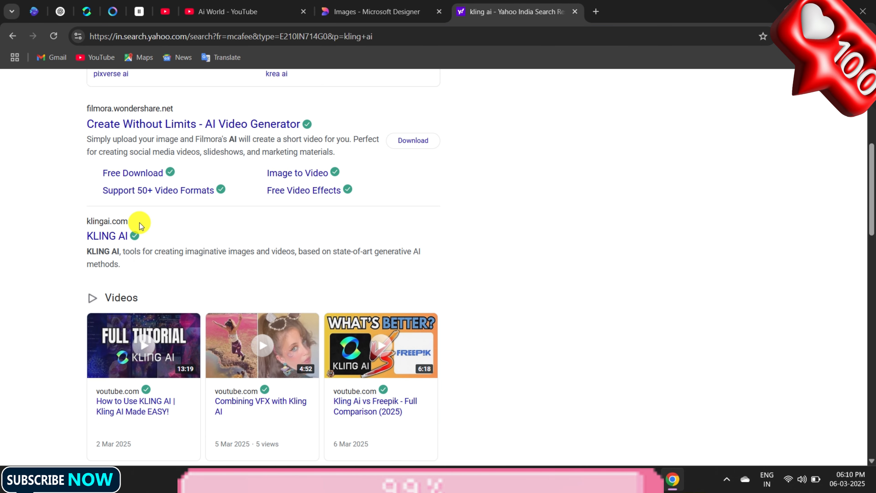
{"action": "left_click", "coordinate": [105, 238]}
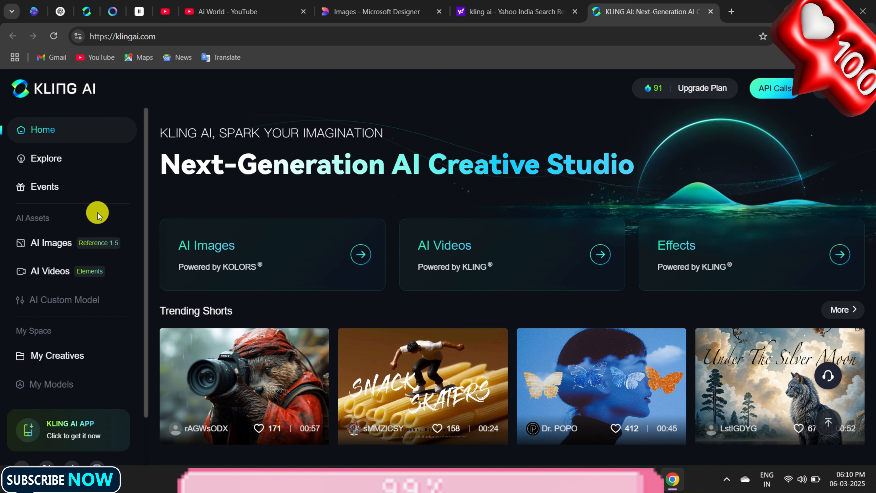
Look through the existing creations in KLING AI, examine the flower video's details, and view the Explore page.
{"action": "scroll", "coordinate": [98, 212], "scroll_direction": "down", "scroll_amount": 2}
{"action": "scroll", "coordinate": [96, 216], "scroll_direction": "up", "scroll_amount": 2}
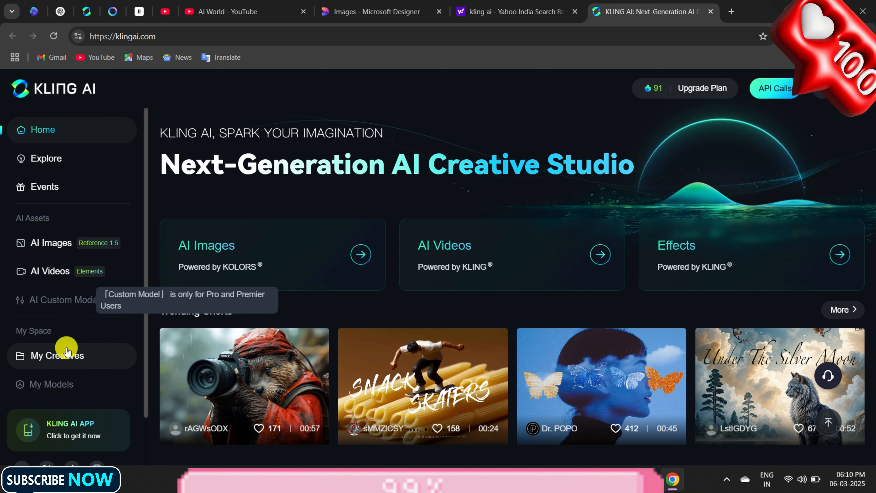
{"action": "left_click", "coordinate": [62, 361]}
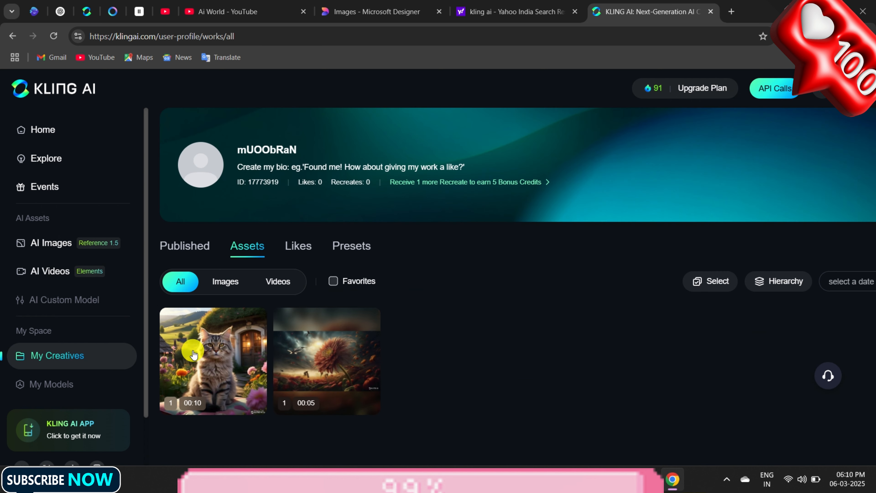
{"action": "left_click", "coordinate": [357, 359]}
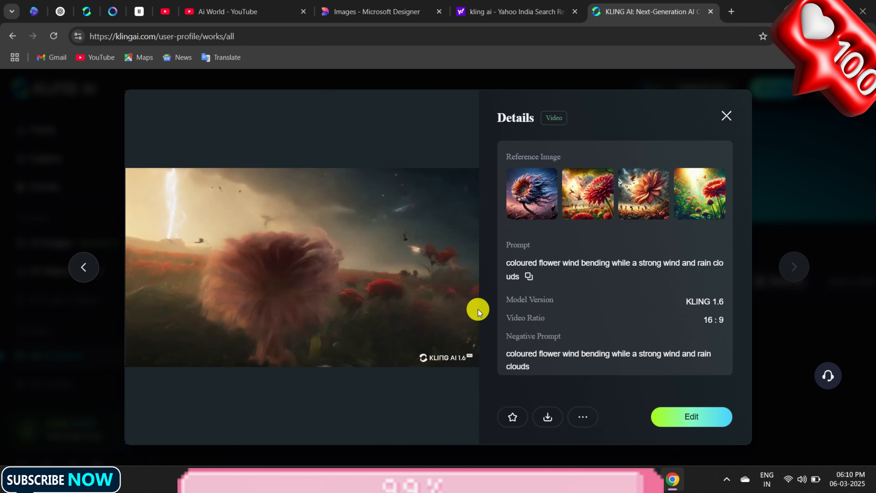
{"action": "left_click", "coordinate": [727, 116]}
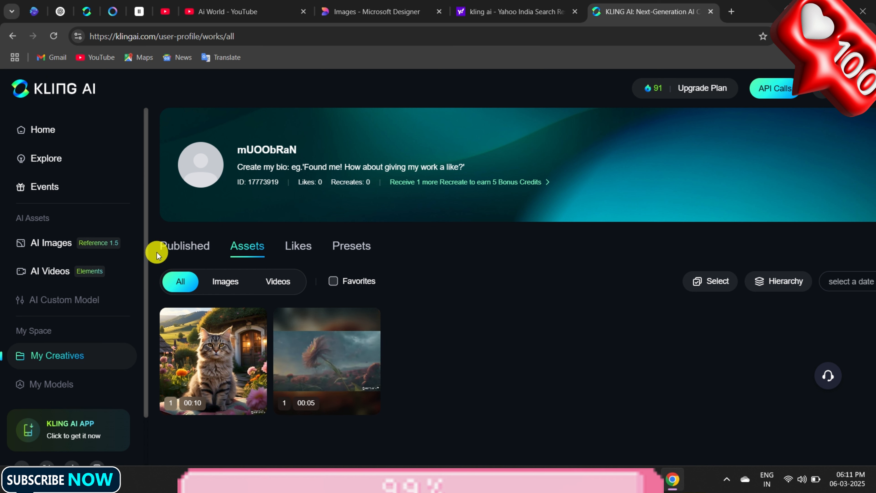
{"action": "left_click", "coordinate": [64, 152]}
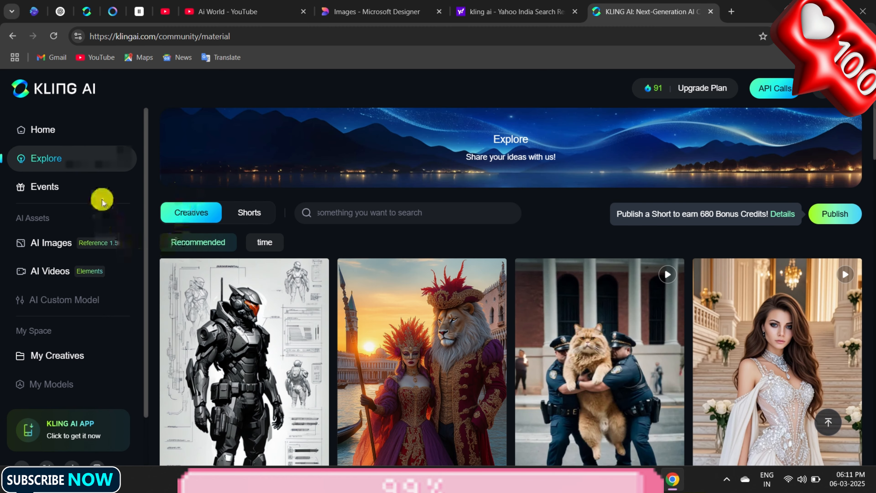
Upload the downloaded Designer image as the start frame for an image-to-video generation in KLING AI's AI Videos.
{"action": "left_click", "coordinate": [53, 129]}
{"action": "left_click", "coordinate": [476, 273]}
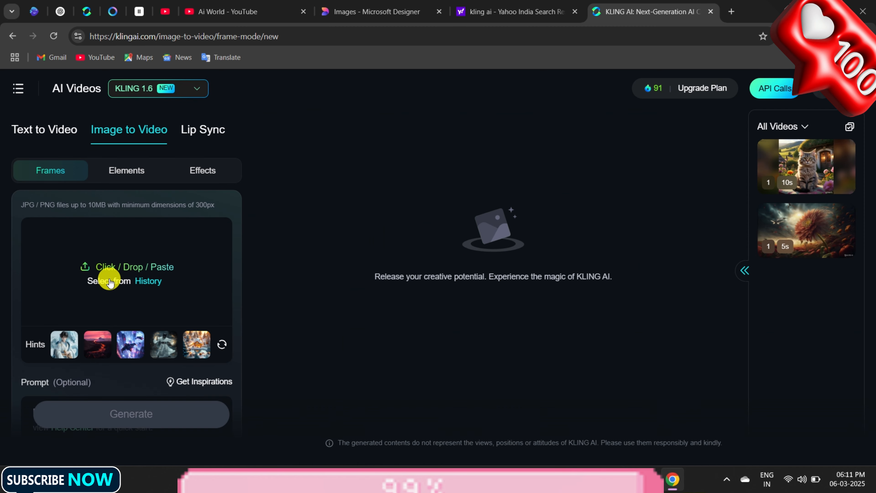
{"action": "left_click", "coordinate": [82, 268]}
{"action": "left_click", "coordinate": [148, 109]}
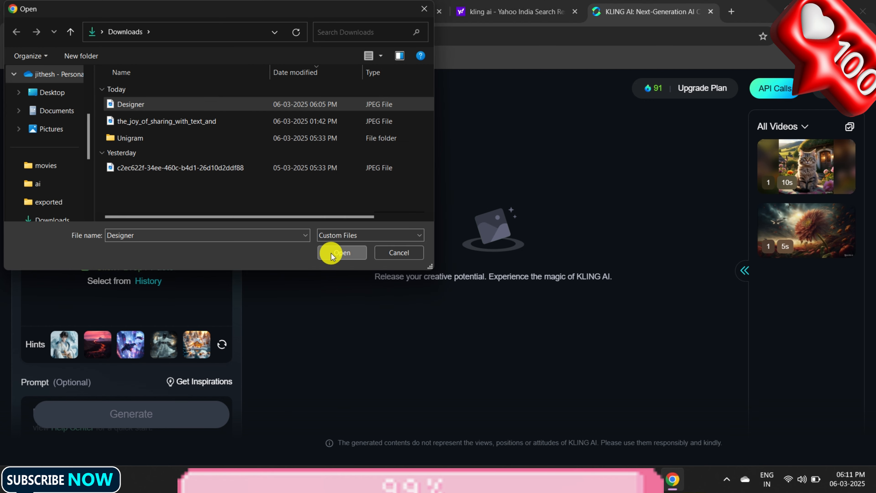
{"action": "left_click", "coordinate": [332, 252]}
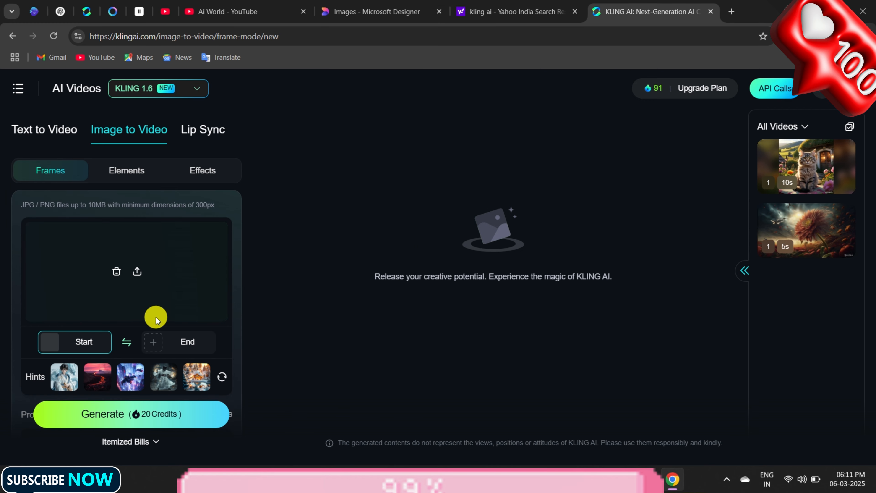
{"action": "scroll", "coordinate": [155, 315], "scroll_direction": "down", "scroll_amount": 3}
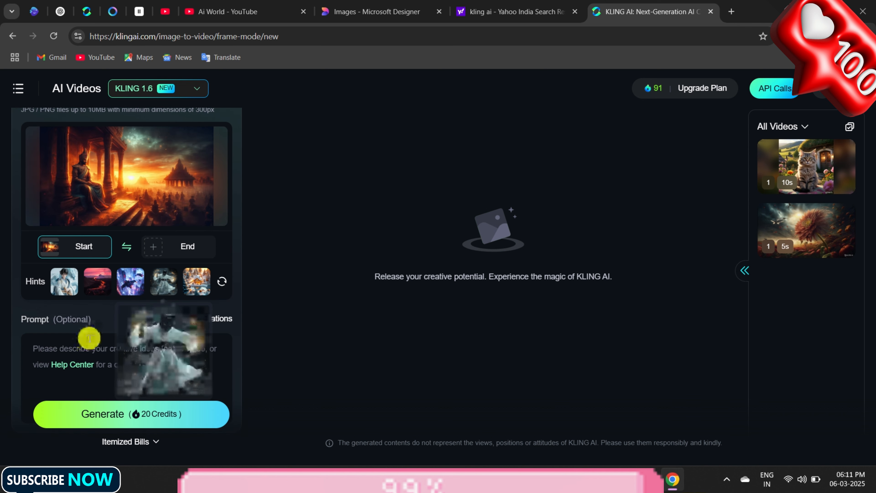
{"action": "scroll", "coordinate": [72, 330], "scroll_direction": "down", "scroll_amount": 2}
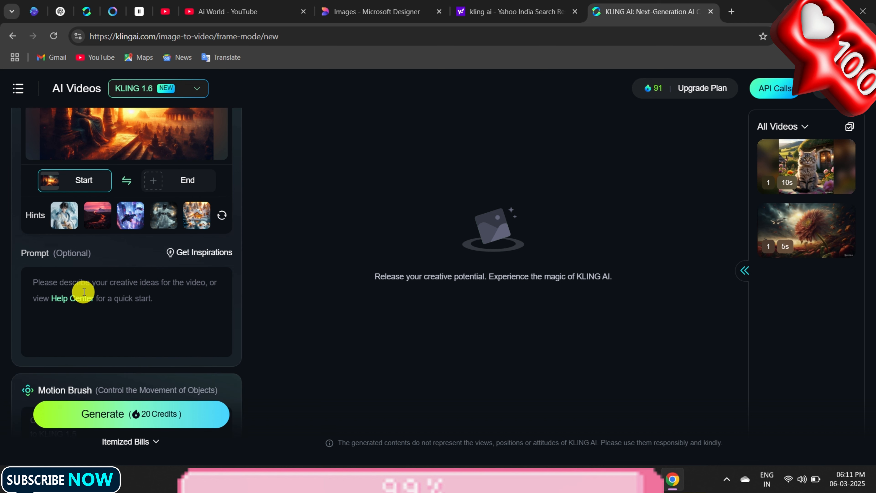
Generate one 5-second video from the uploaded start frame in Standard Mode, leaving the prompt and negative prompt empty.
{"action": "scroll", "coordinate": [89, 316], "scroll_direction": "down", "scroll_amount": 4}
{"action": "scroll", "coordinate": [94, 320], "scroll_direction": "down", "scroll_amount": 3}
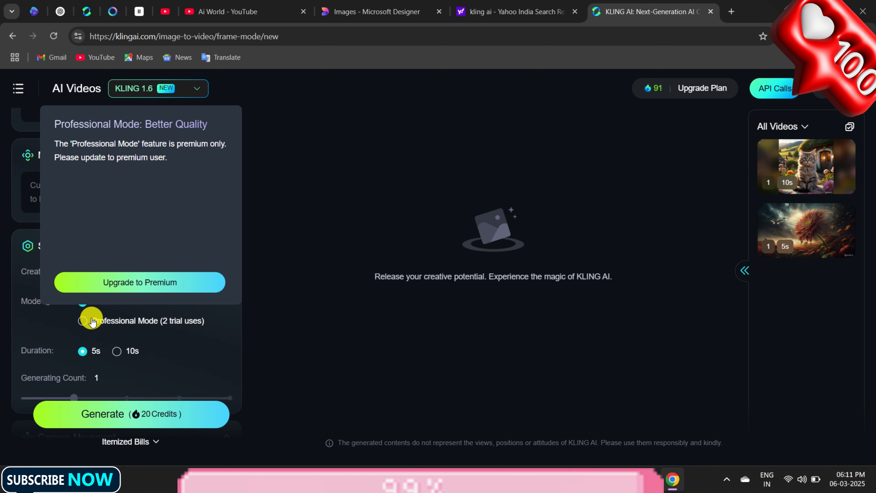
{"action": "left_click", "coordinate": [116, 326]}
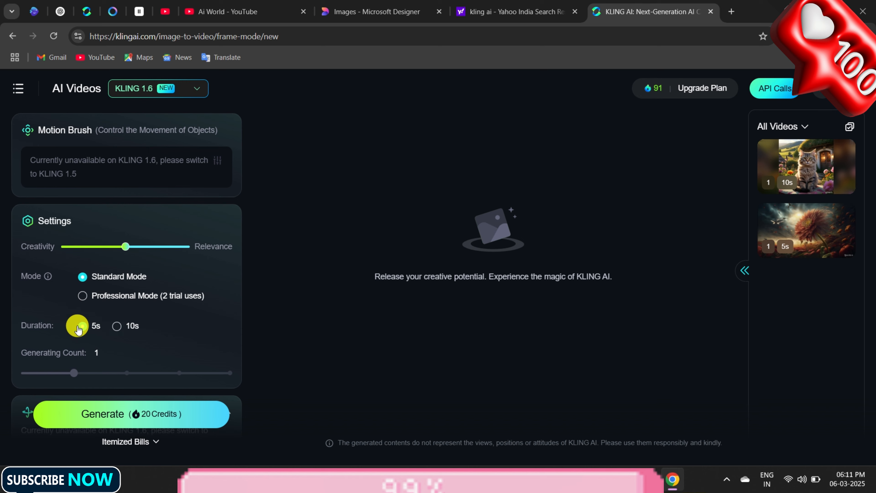
{"action": "scroll", "coordinate": [176, 325], "scroll_direction": "down", "scroll_amount": 2}
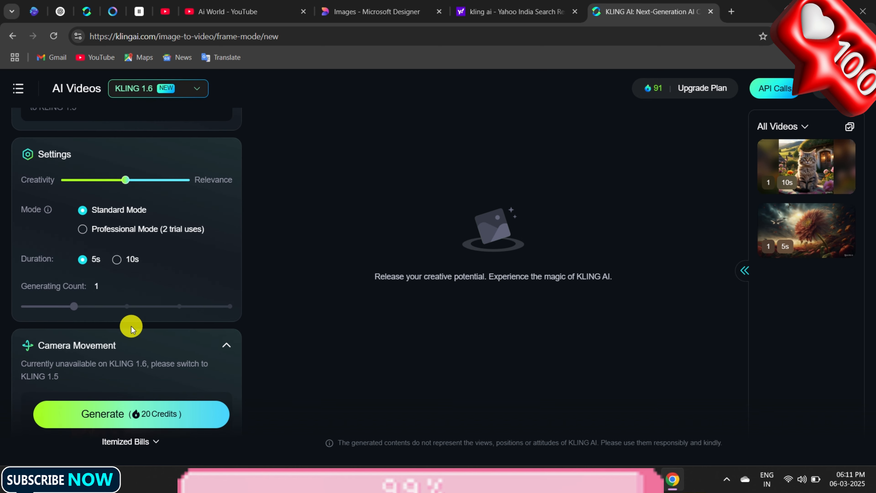
{"action": "scroll", "coordinate": [130, 365], "scroll_direction": "down", "scroll_amount": 5}
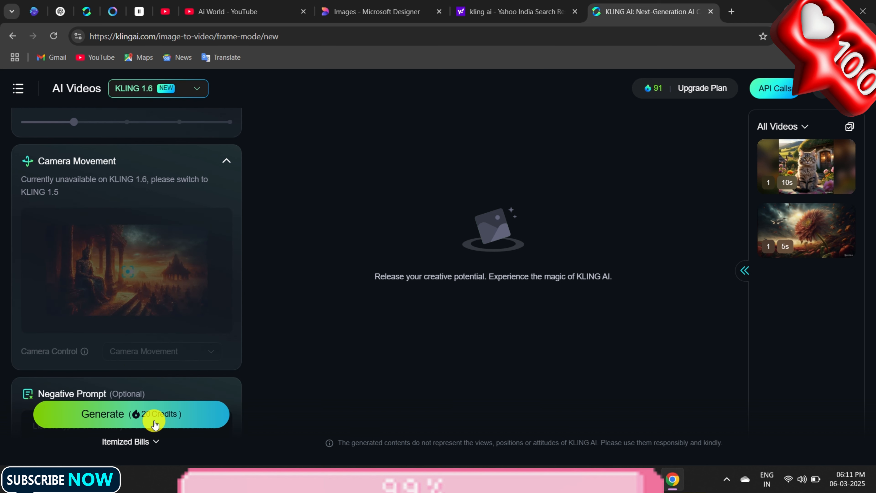
{"action": "scroll", "coordinate": [155, 348], "scroll_direction": "down", "scroll_amount": 3}
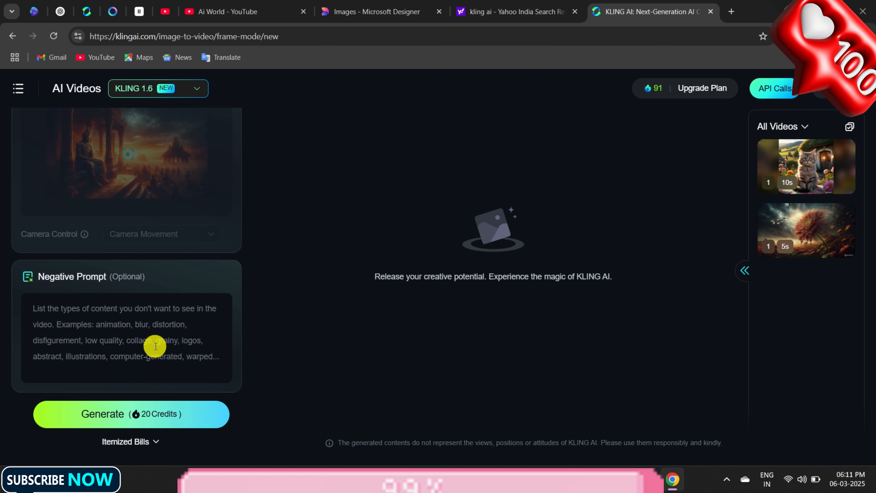
{"action": "left_click", "coordinate": [109, 420]}
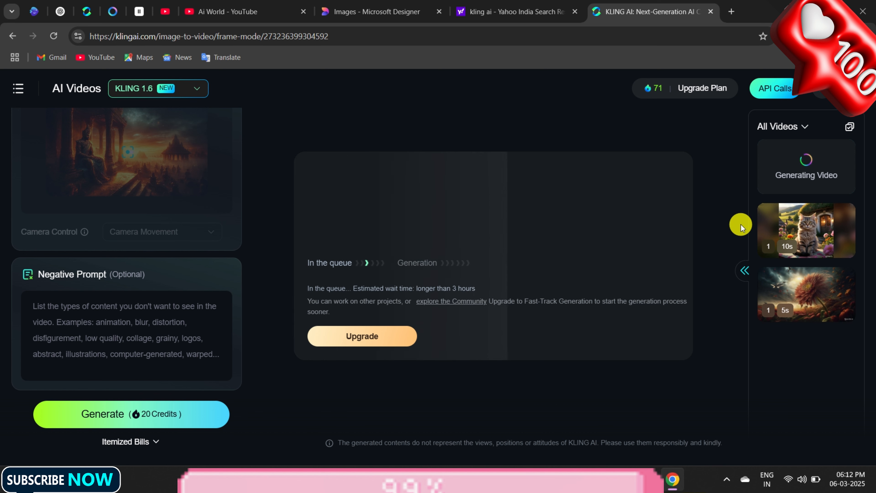
View the existing 10-second cat video from the list of earlier generations.
{"action": "left_click", "coordinate": [820, 239]}
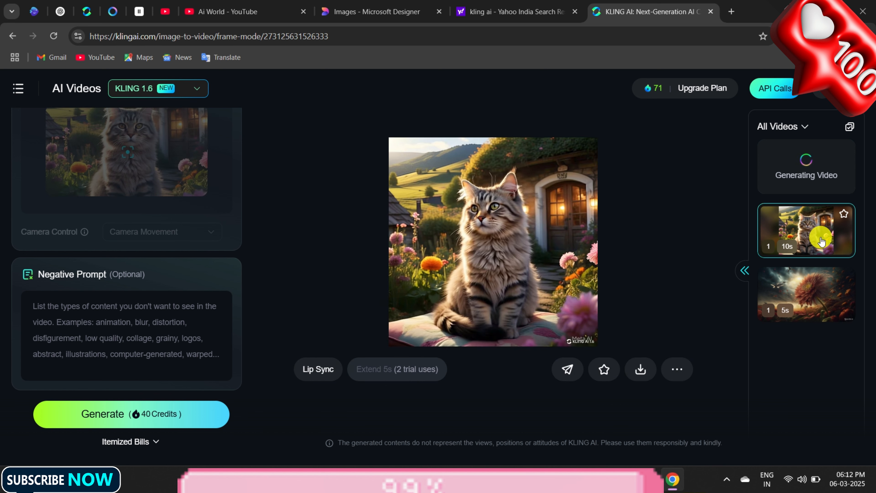
{"action": "mouse_move", "coordinate": [548, 299]}
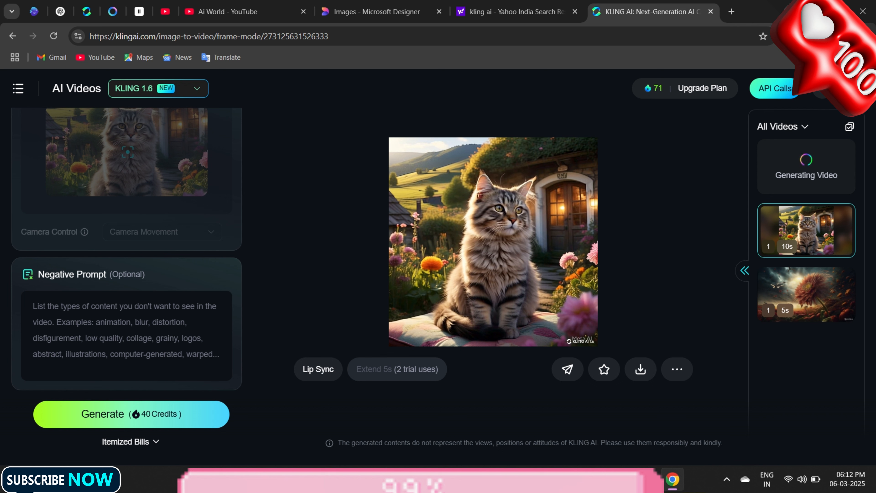
{"action": "mouse_move", "coordinate": [412, 209]}
{"action": "mouse_move", "coordinate": [657, 149]}
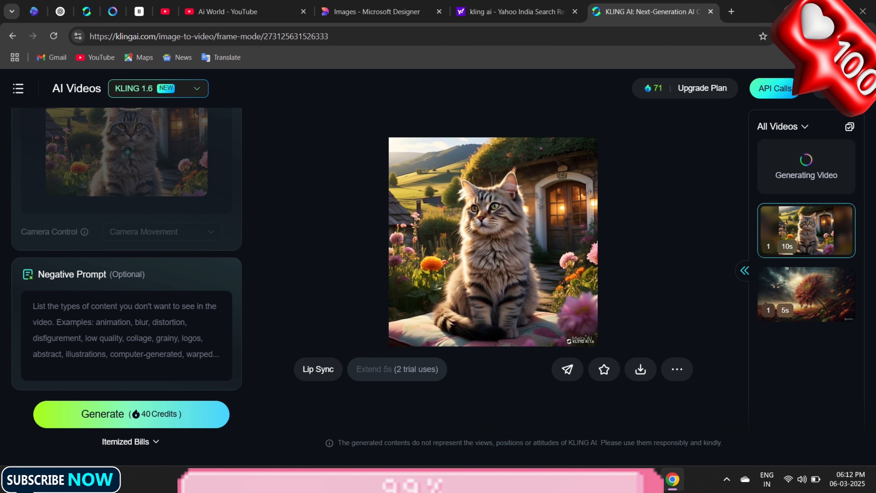
Switch to the ChatGPT conversation and copy the full text of "The Emperor's Last Lesson" story.
{"action": "left_click", "coordinate": [733, 12]}
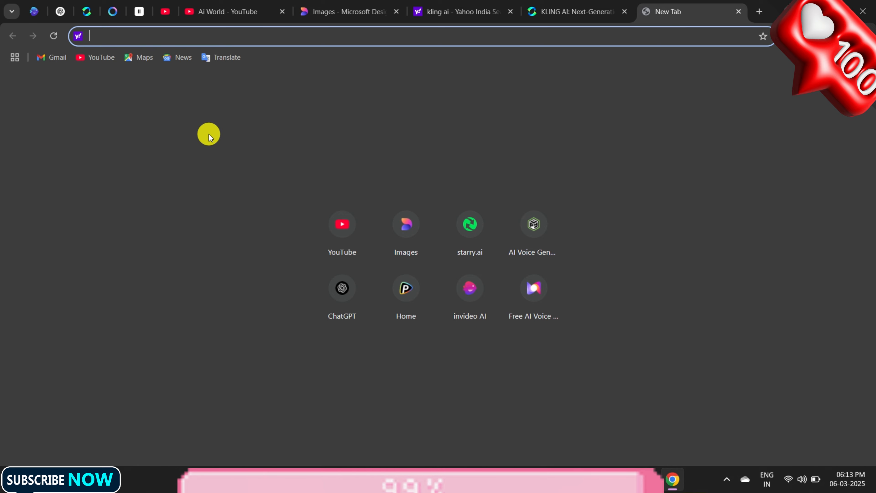
{"action": "left_click", "coordinate": [62, 14]}
{"action": "scroll", "coordinate": [430, 221], "scroll_direction": "down", "scroll_amount": 3}
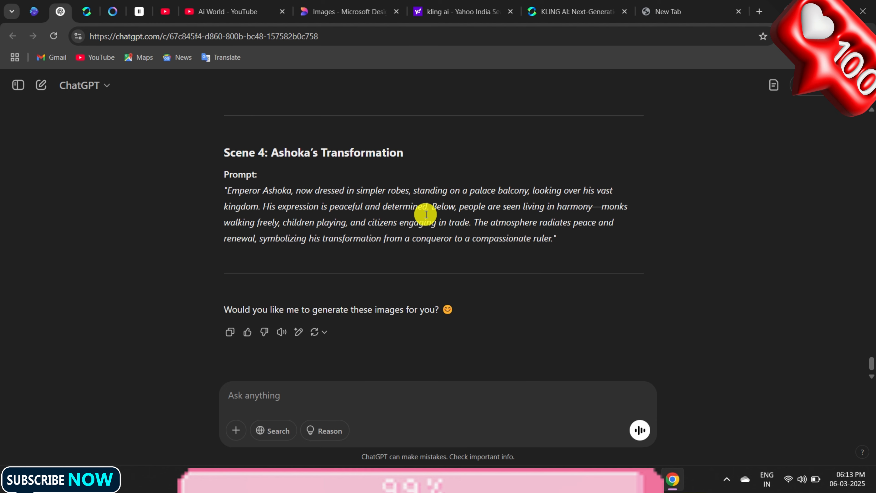
{"action": "scroll", "coordinate": [429, 221], "scroll_direction": "up", "scroll_amount": 15}
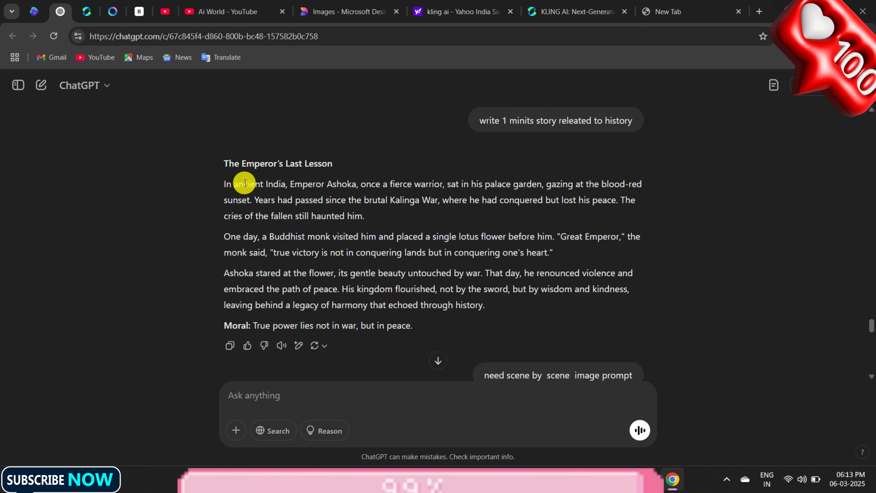
{"action": "left_click", "coordinate": [230, 347]}
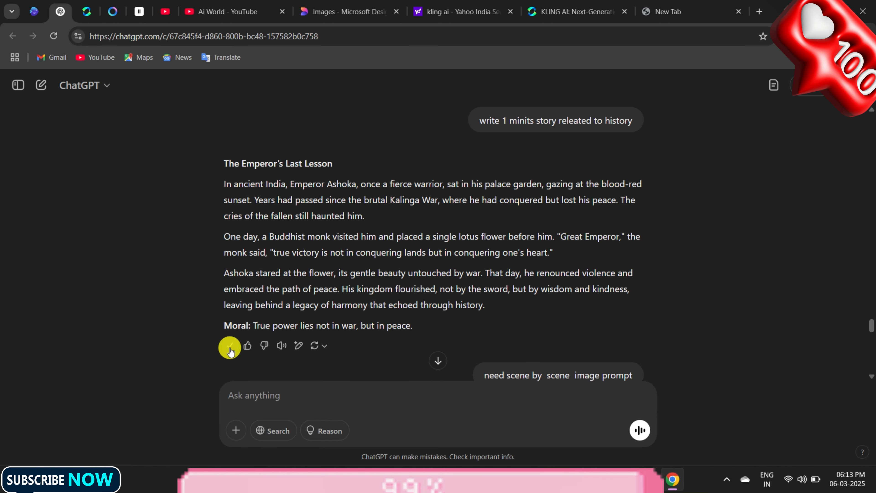
Send ChatGPT the copied story with the instruction "convert into kannada" and read through the translation.
{"action": "left_click", "coordinate": [252, 408]}
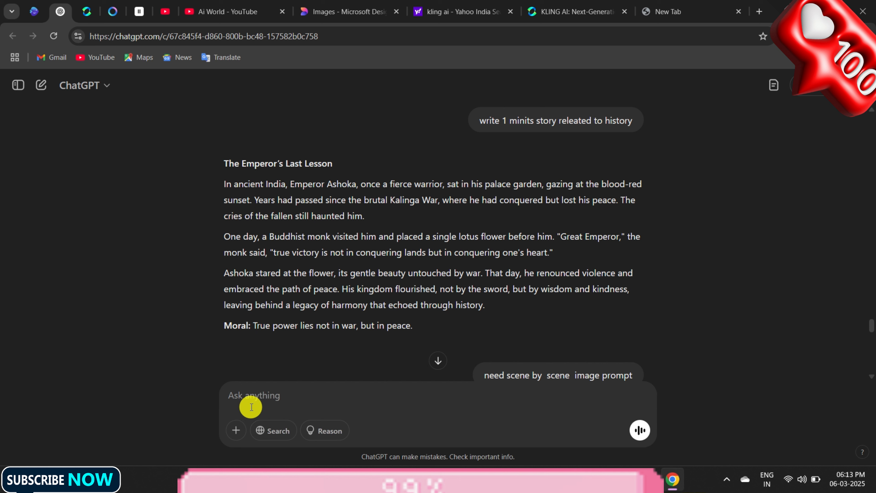
{"action": "key", "text": "ctrl+v"}
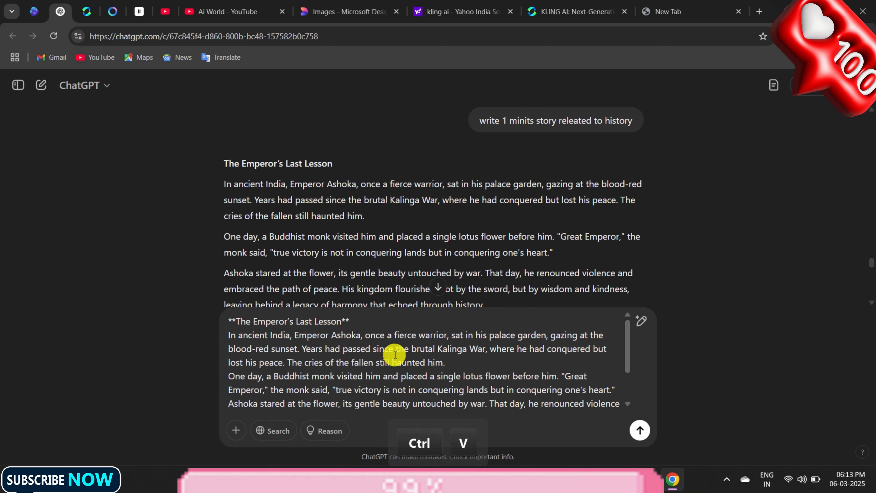
{"action": "scroll", "coordinate": [424, 348], "scroll_direction": "down", "scroll_amount": 2}
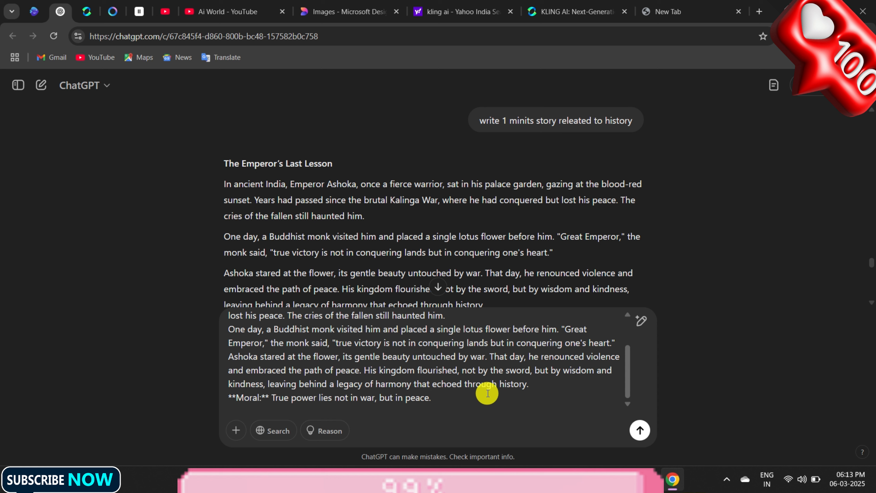
{"action": "type", "text": "con"}
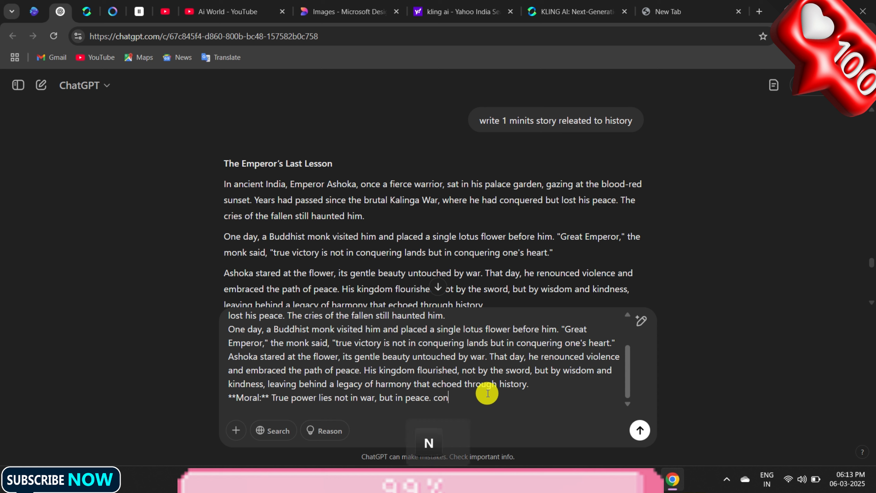
{"action": "type", "text": "vert into kannada"}
{"action": "key", "text": "Return"}
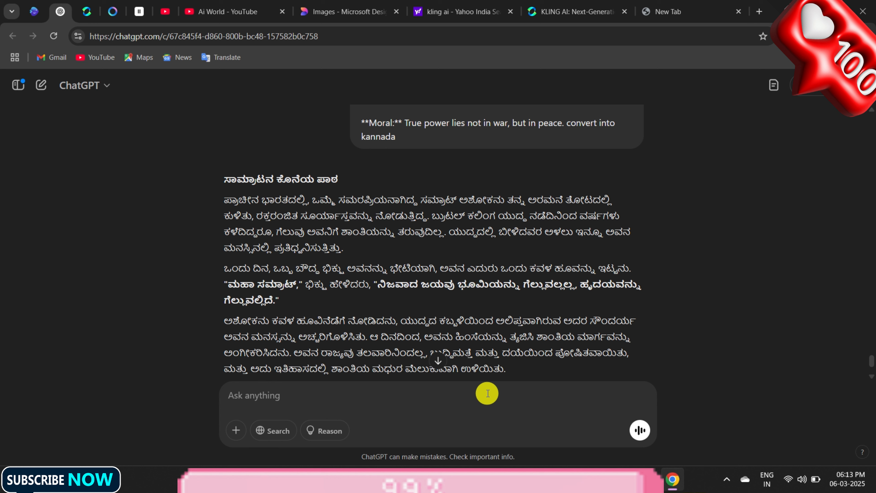
{"action": "scroll", "coordinate": [495, 342], "scroll_direction": "down", "scroll_amount": 2}
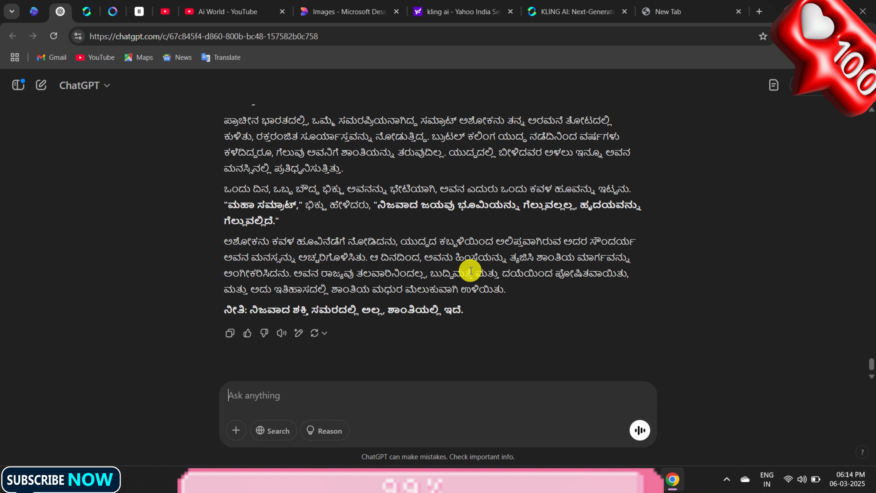
{"action": "scroll", "coordinate": [470, 270], "scroll_direction": "up", "scroll_amount": 2}
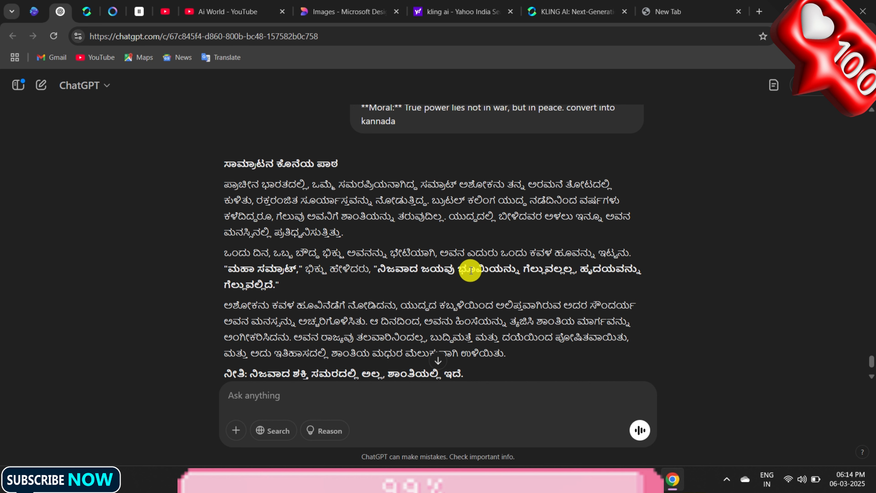
{"action": "scroll", "coordinate": [483, 249], "scroll_direction": "down", "scroll_amount": 1}
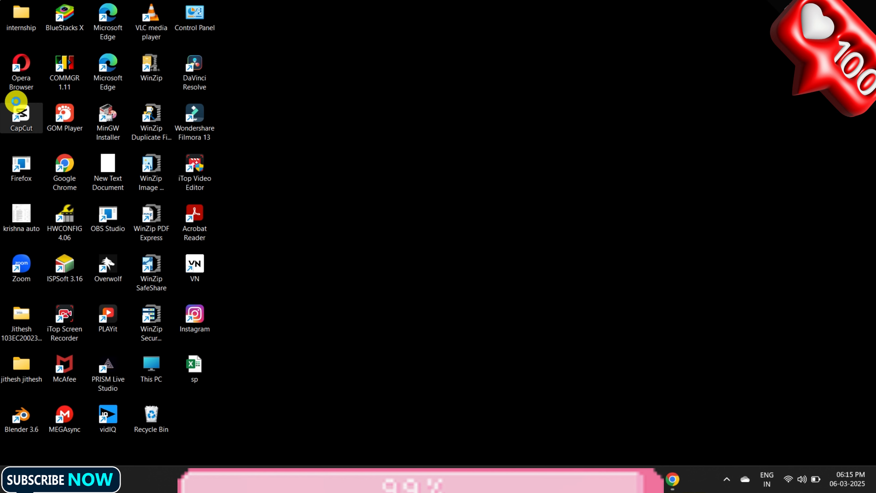
Switch to CapCut and delete the ElevenLabs narration clip from the audio track of project 0306.
{"action": "double_click", "coordinate": [24, 105]}
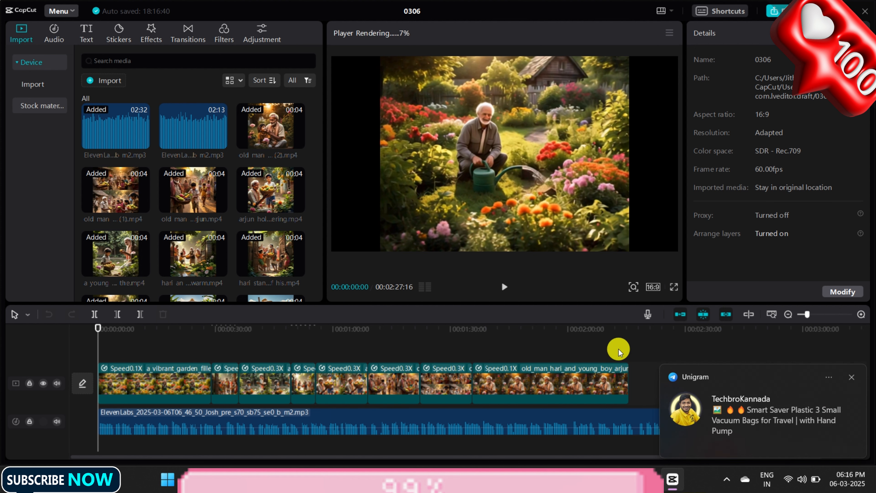
{"action": "left_click", "coordinate": [852, 378]}
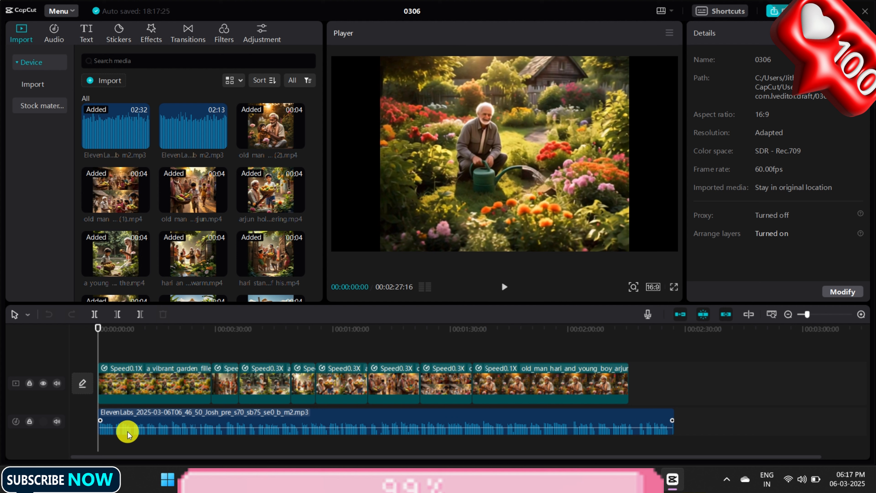
{"action": "left_click", "coordinate": [149, 425]}
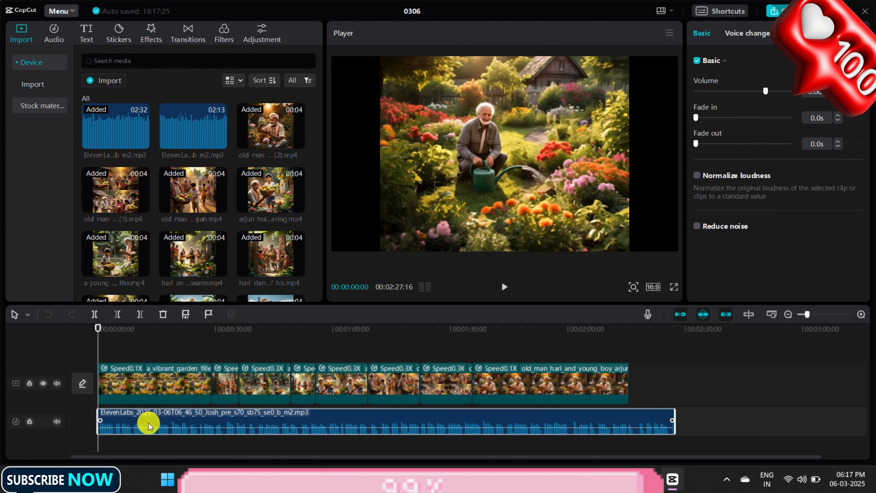
{"action": "key", "text": "BackSpace"}
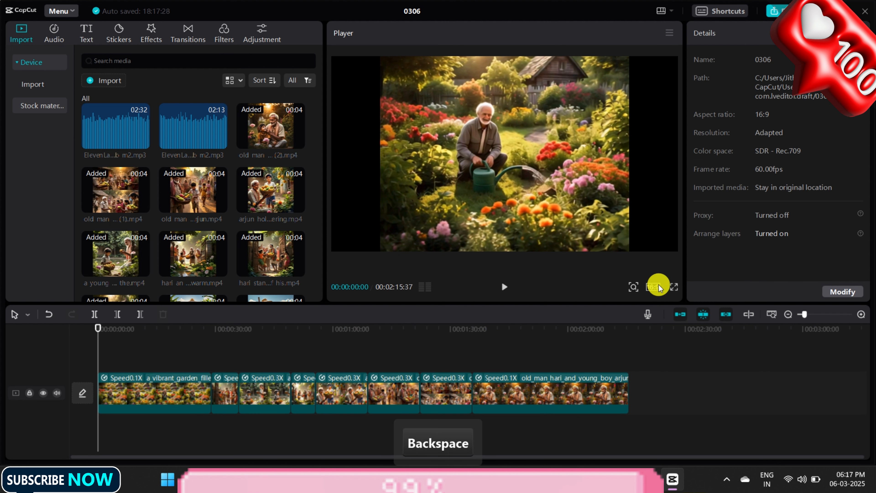
Look over CapCut's voiceover recording options and the project's export settings without recording or exporting anything.
{"action": "left_click", "coordinate": [648, 314]}
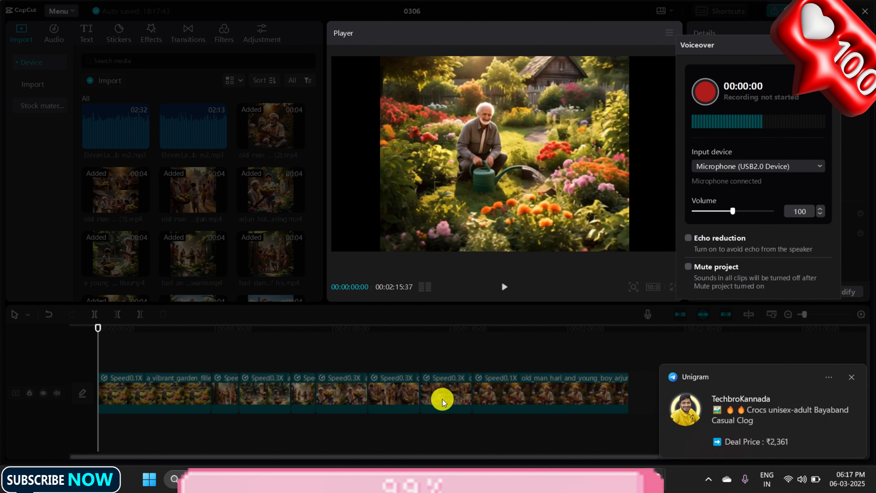
{"action": "left_click", "coordinate": [853, 379]}
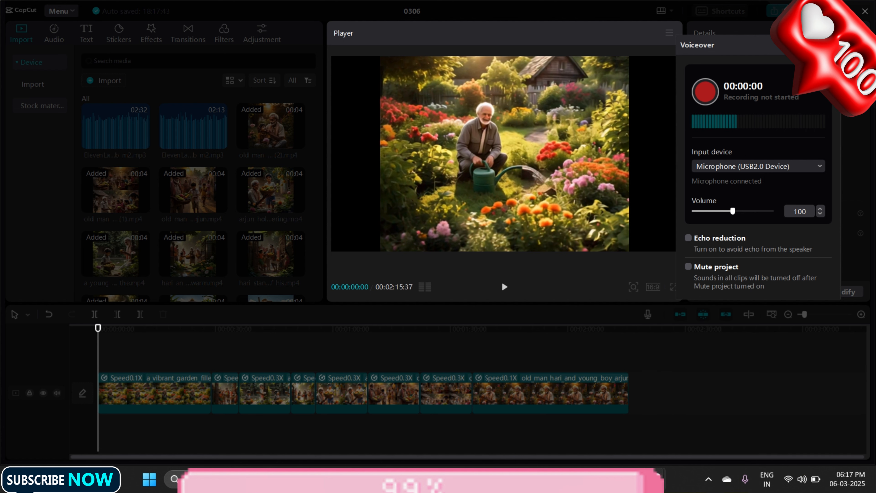
{"action": "left_click", "coordinate": [831, 45]}
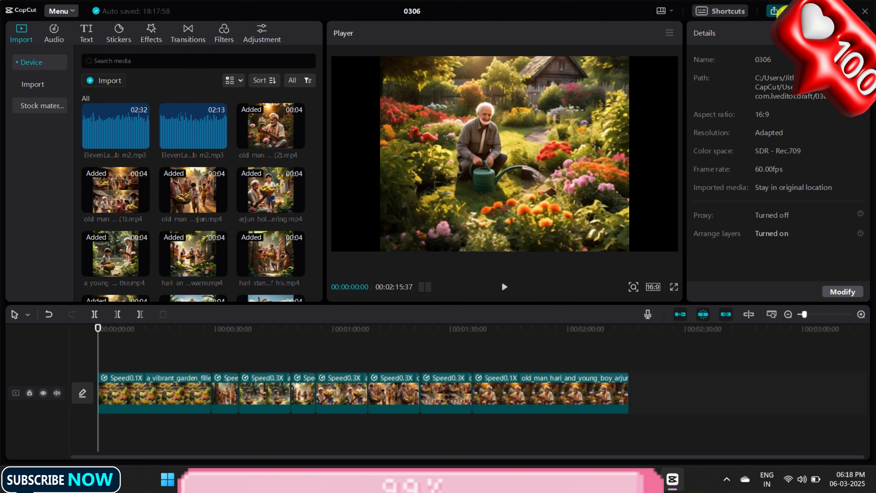
{"action": "key", "text": "ctrl+e"}
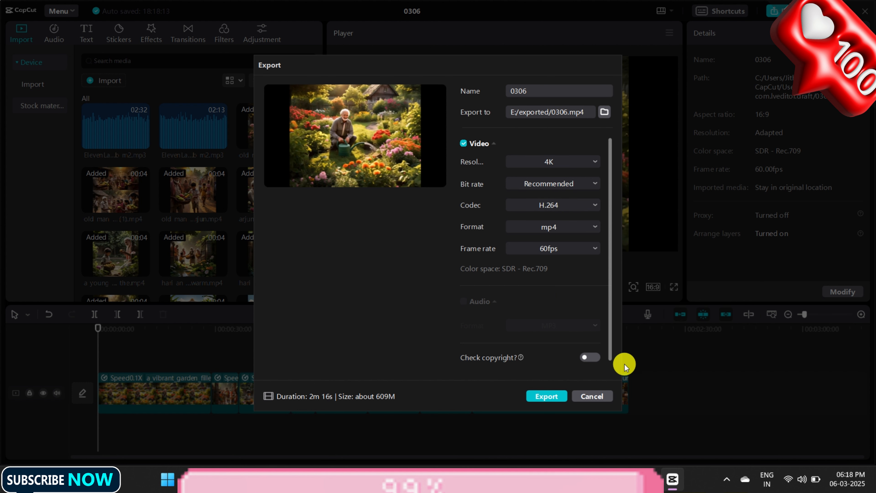
{"action": "left_click", "coordinate": [592, 396]}
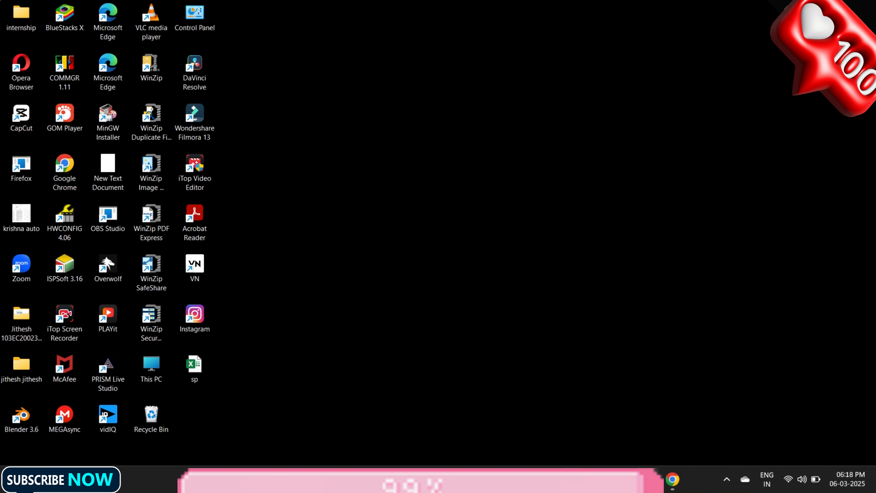
Switch to the Ai World YouTube channel in Chrome and upload the video file "old_man_hari_and_young_boy_arjun (2)".
{"action": "left_click", "coordinate": [674, 484]}
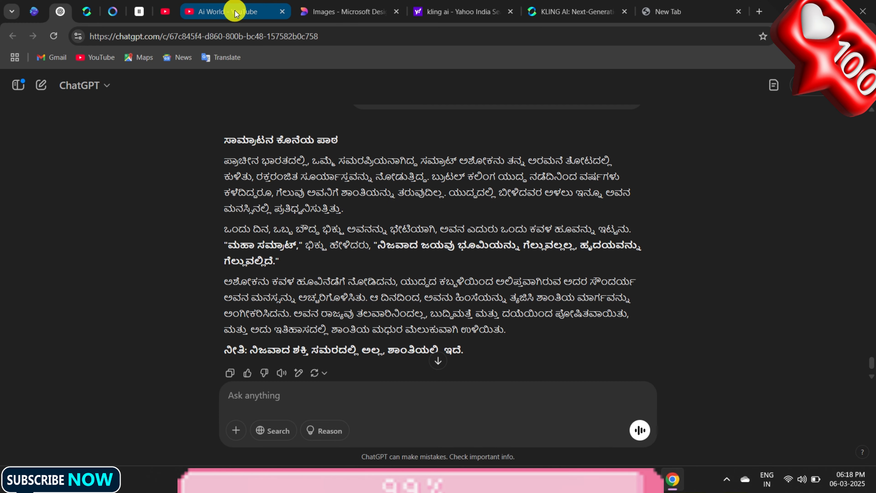
{"action": "left_click", "coordinate": [234, 13]}
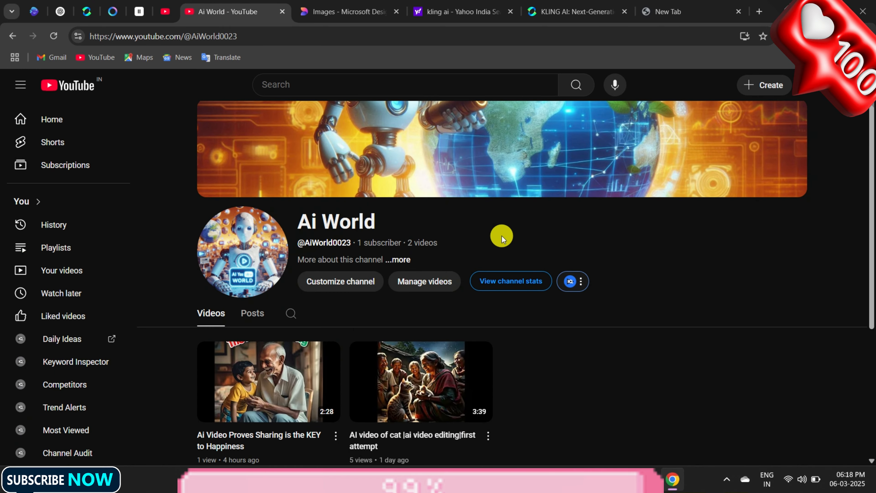
{"action": "left_click", "coordinate": [762, 87]}
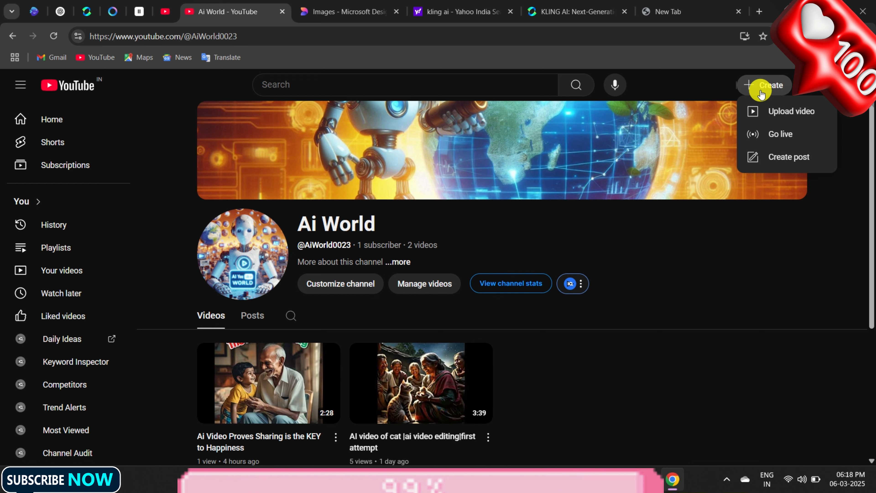
{"action": "left_click", "coordinate": [774, 110]}
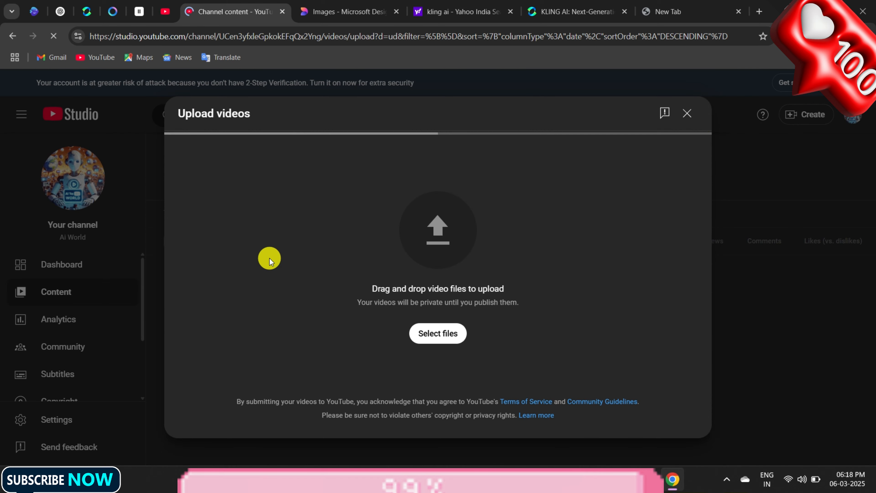
{"action": "left_click", "coordinate": [445, 332]}
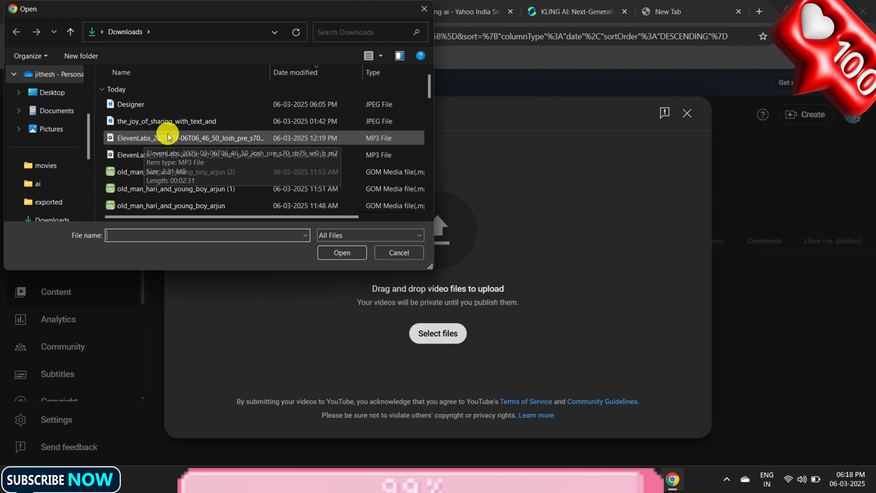
{"action": "left_click", "coordinate": [186, 177]}
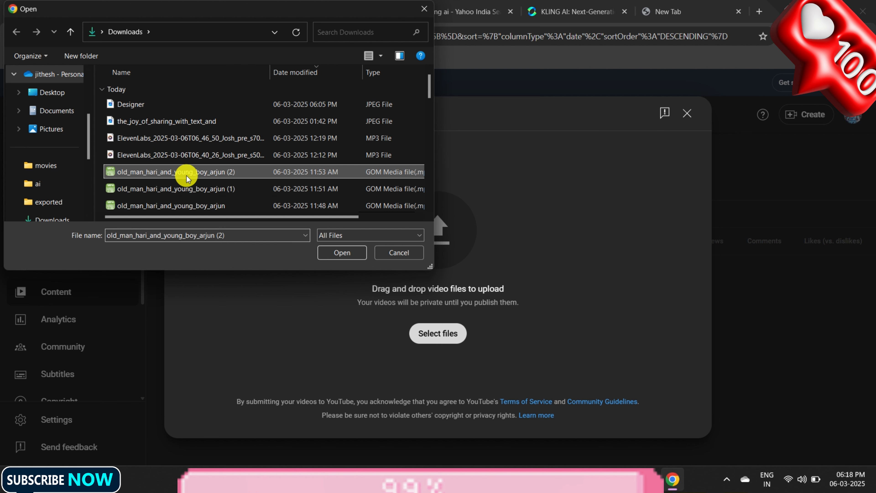
{"action": "left_click", "coordinate": [343, 253]}
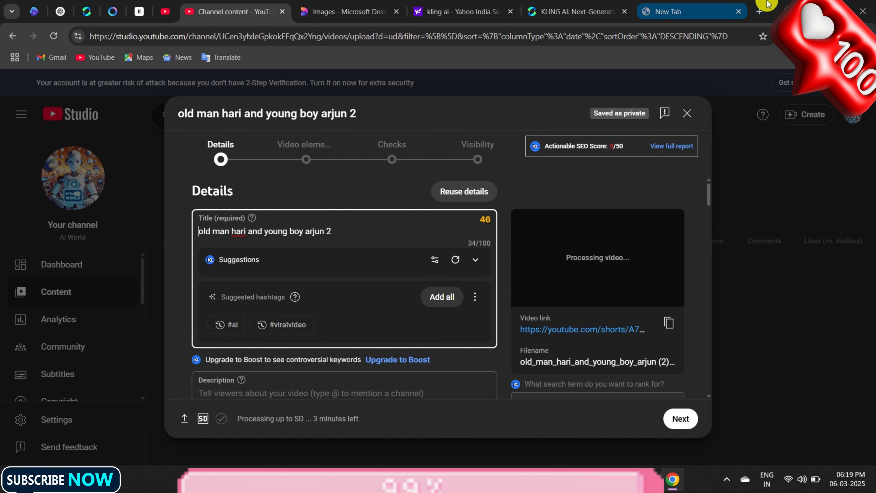
Open YouTube in another tab and enter "ai video" in its search to view the title keyword suggestions.
{"action": "left_click", "coordinate": [697, 15]}
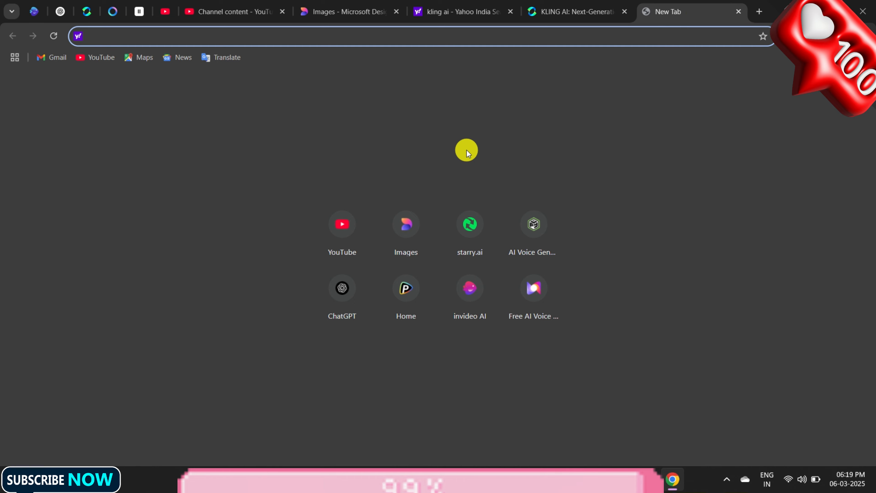
{"action": "left_click", "coordinate": [348, 211]}
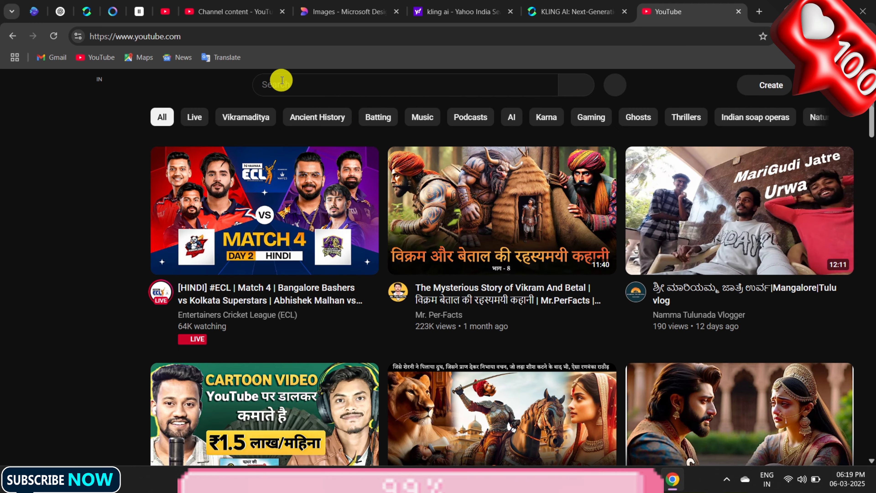
{"action": "left_click", "coordinate": [283, 80]}
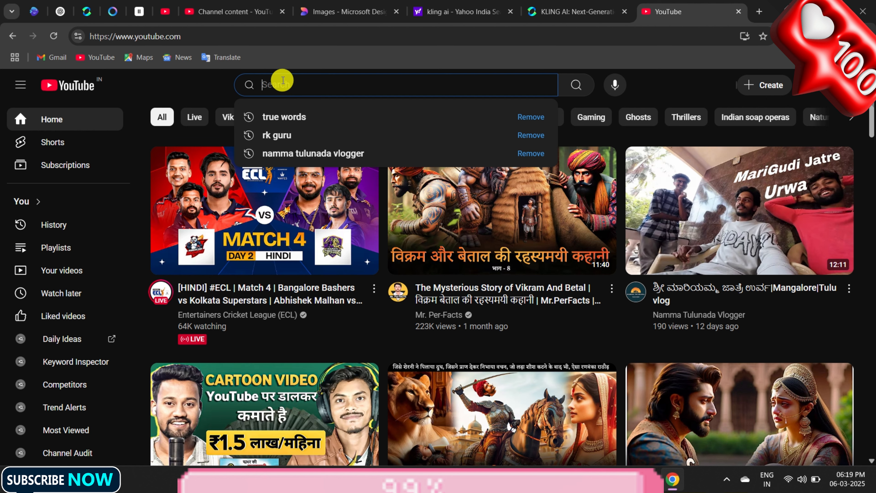
{"action": "type", "text": "ai"}
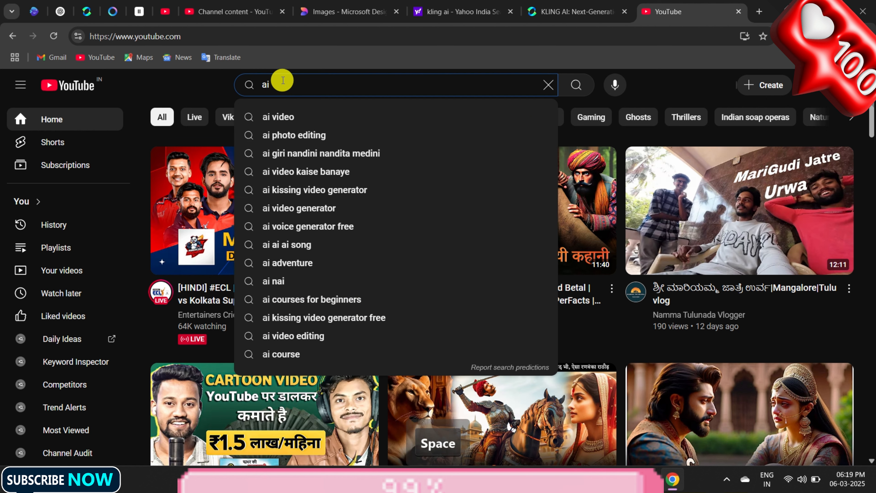
{"action": "type", "text": " vide"}
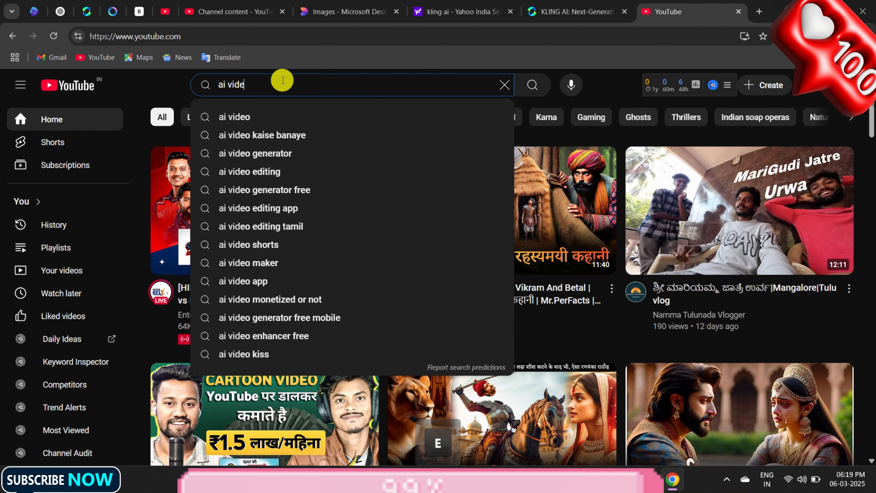
{"action": "type", "text": "o"}
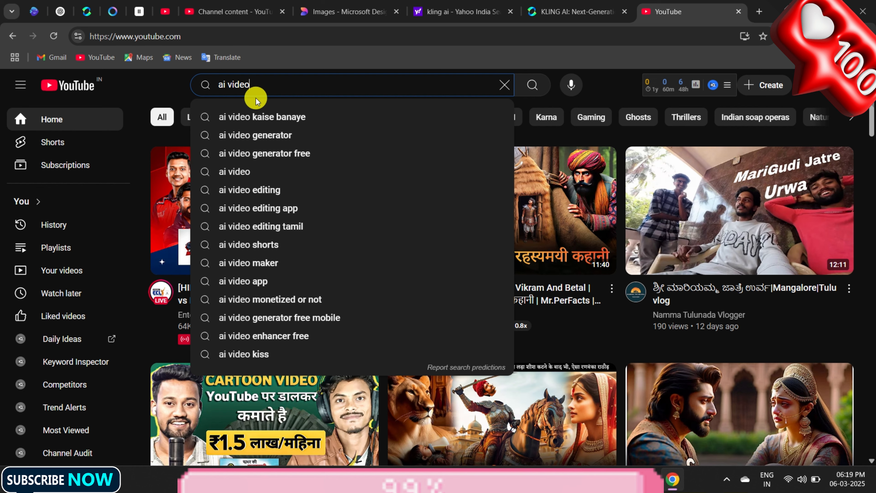
Return to the upload's details and examine the description, altered content and tags fields, checking back on the "ai video" search suggestions.
{"action": "left_click", "coordinate": [226, 13]}
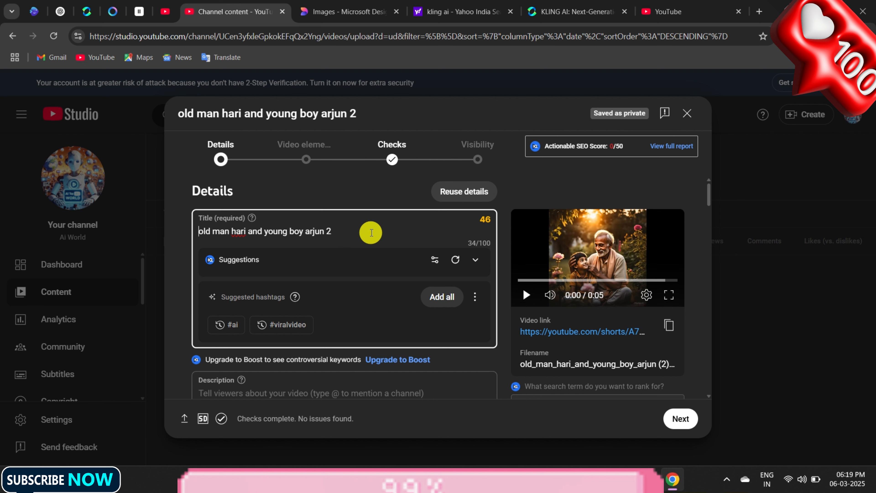
{"action": "scroll", "coordinate": [370, 231], "scroll_direction": "down", "scroll_amount": 5}
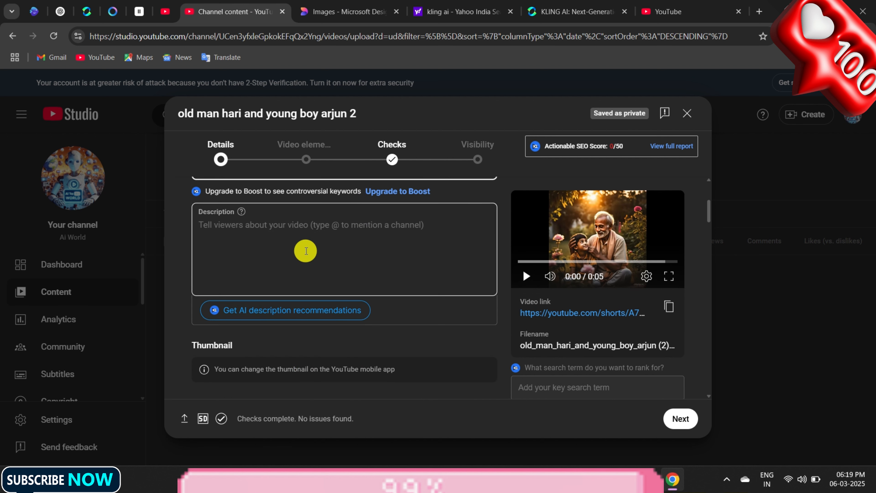
{"action": "scroll", "coordinate": [306, 251], "scroll_direction": "down", "scroll_amount": 20}
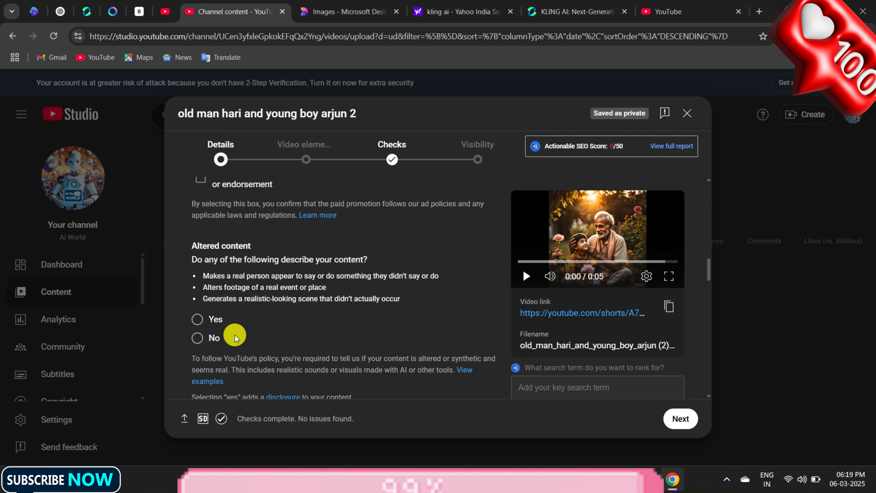
{"action": "scroll", "coordinate": [241, 336], "scroll_direction": "down", "scroll_amount": 5}
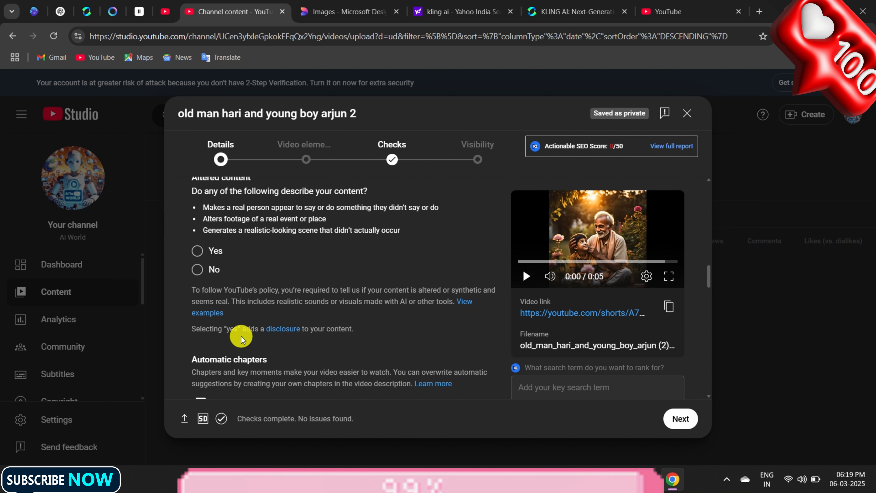
{"action": "scroll", "coordinate": [238, 332], "scroll_direction": "down", "scroll_amount": 5}
{"action": "left_click", "coordinate": [220, 286]}
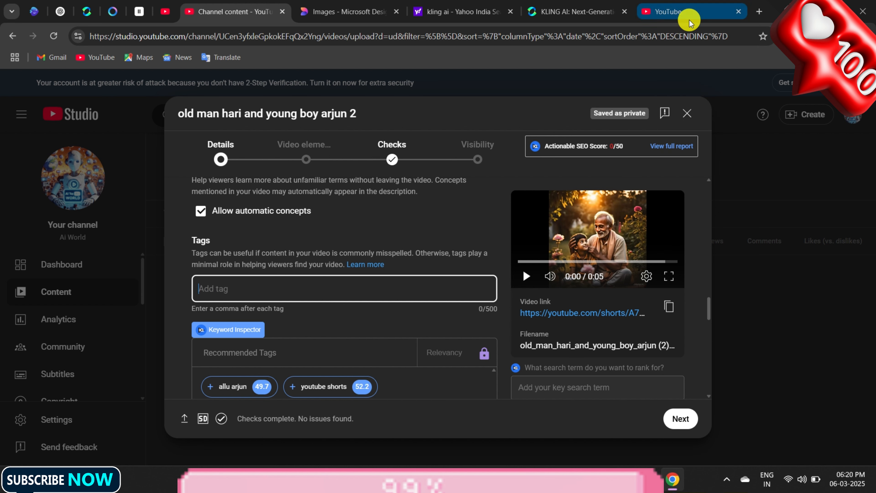
{"action": "left_click", "coordinate": [685, 12]}
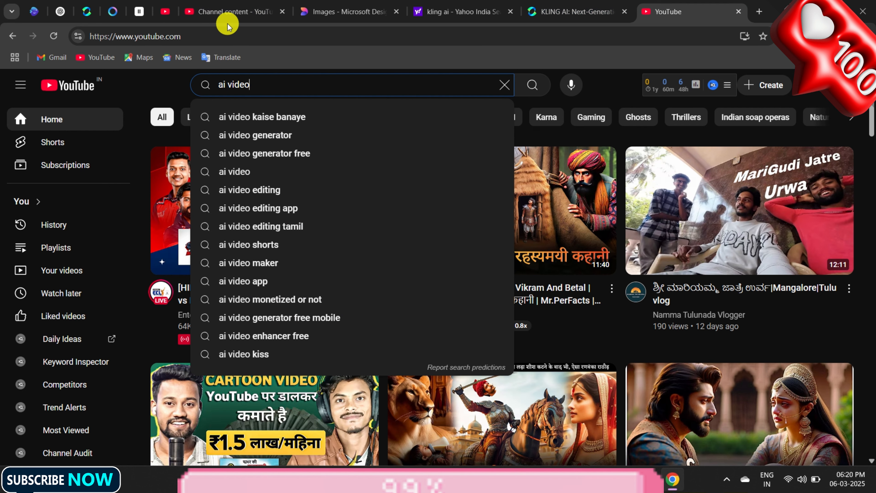
{"action": "left_click", "coordinate": [231, 18]}
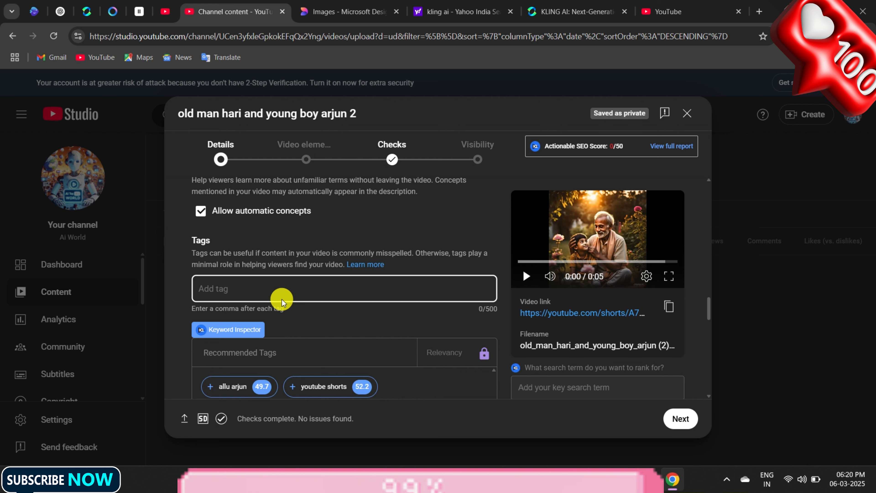
Search the web for "rapidtags" in a new browser tab.
{"action": "left_click", "coordinate": [757, 12]}
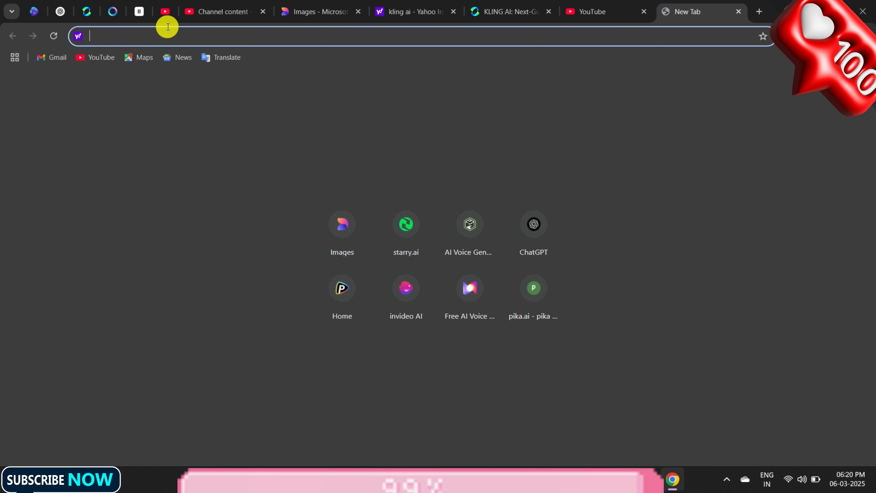
{"action": "type", "text": "p"}
{"action": "key", "text": "BackSpace"}
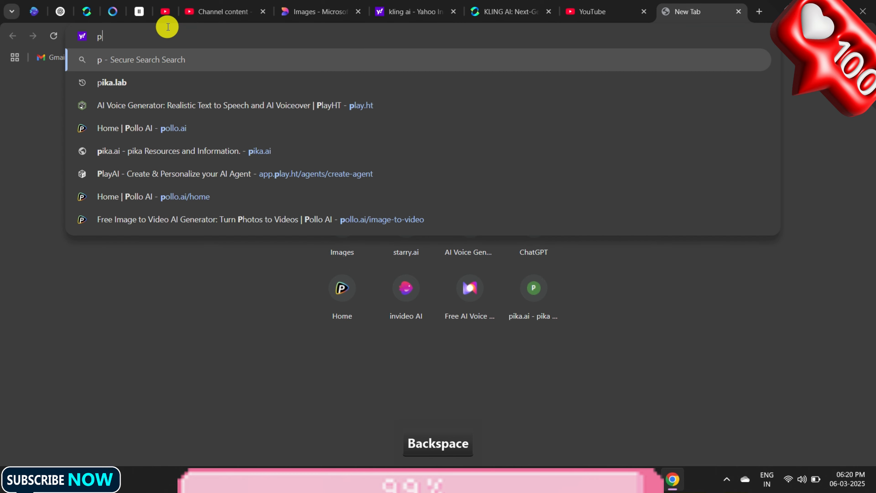
{"action": "type", "text": "rapi"}
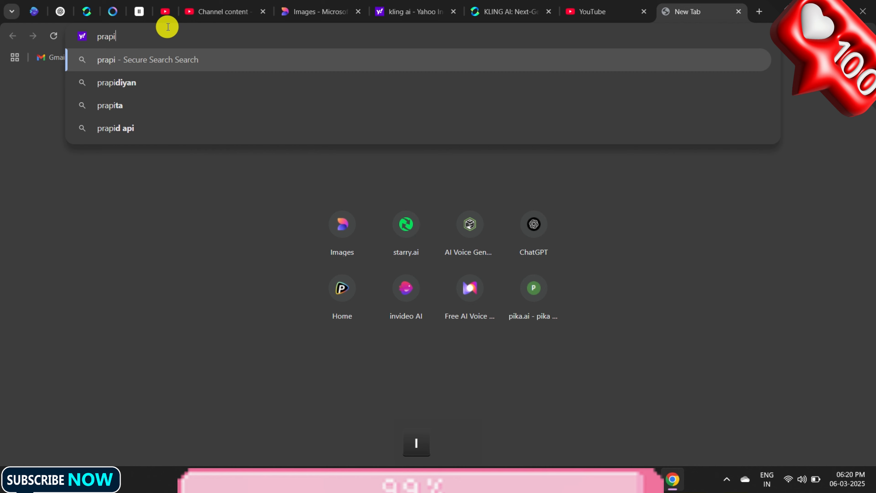
{"action": "key", "text": "BackSpace"}
{"action": "key", "text": "BackSpace"}
{"action": "key", "text": "BackSpace"}
{"action": "key", "text": "BackSpace"}
{"action": "key", "text": "BackSpace"}
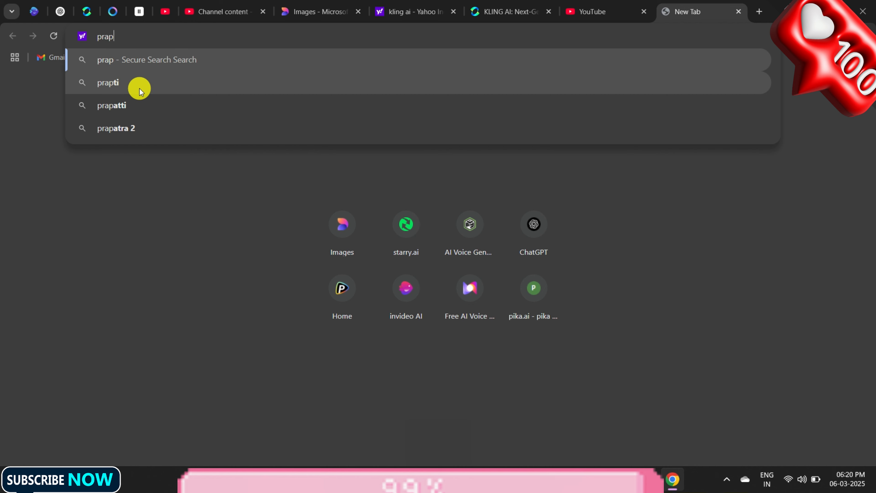
{"action": "type", "text": "rapid"}
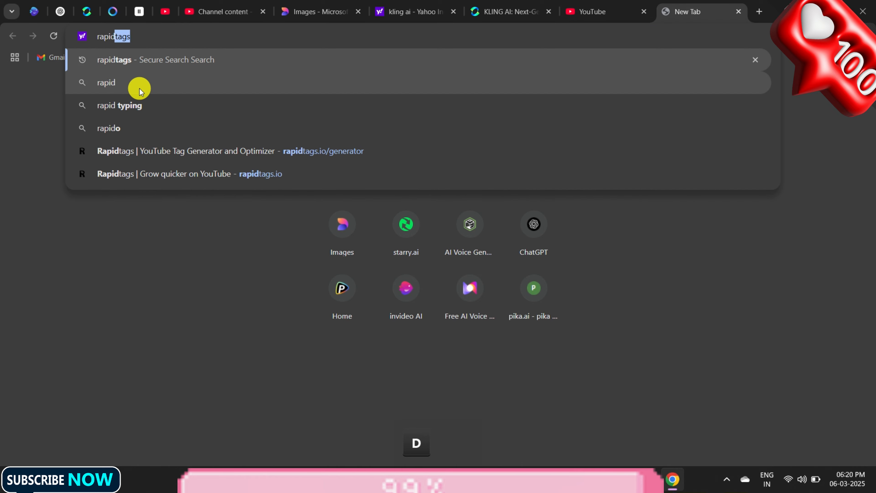
{"action": "left_click", "coordinate": [154, 57]}
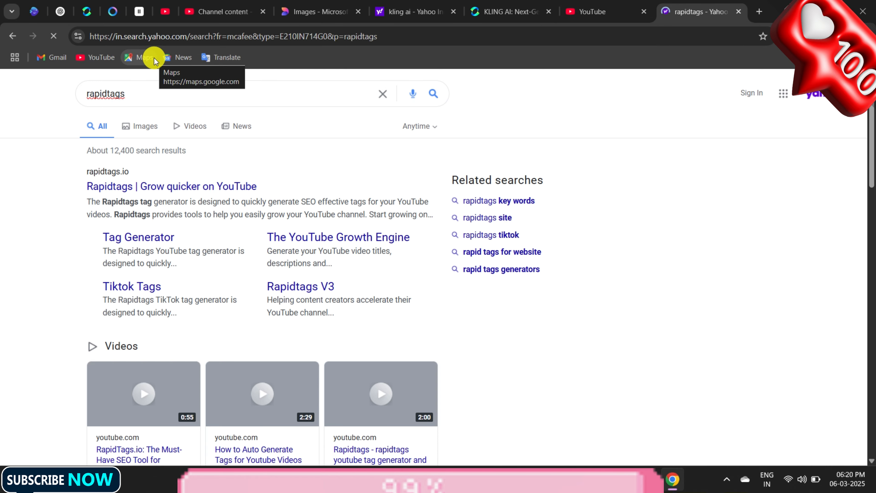
Open the Rapidtags tag generator, generate tags for "ai video" and look over the generated list.
{"action": "left_click", "coordinate": [190, 188]}
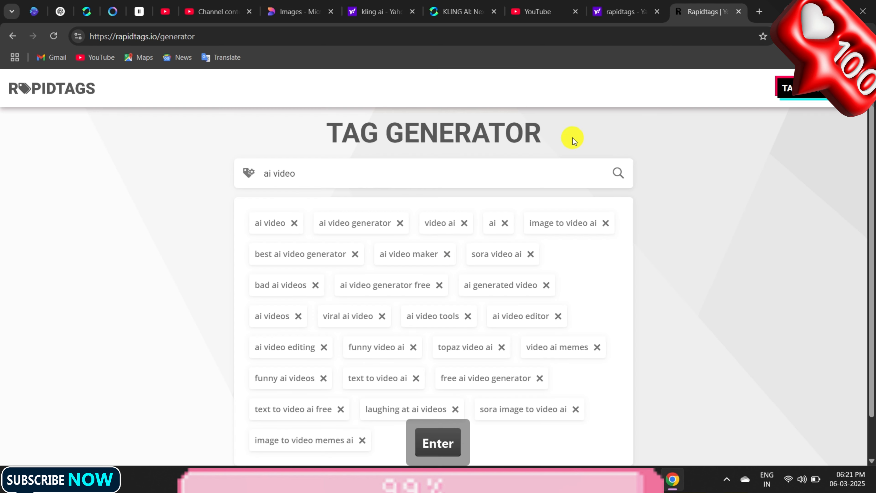
{"action": "scroll", "coordinate": [383, 337], "scroll_direction": "down", "scroll_amount": 1}
{"action": "scroll", "coordinate": [386, 336], "scroll_direction": "up", "scroll_amount": 1}
{"action": "scroll", "coordinate": [386, 342], "scroll_direction": "down", "scroll_amount": 1}
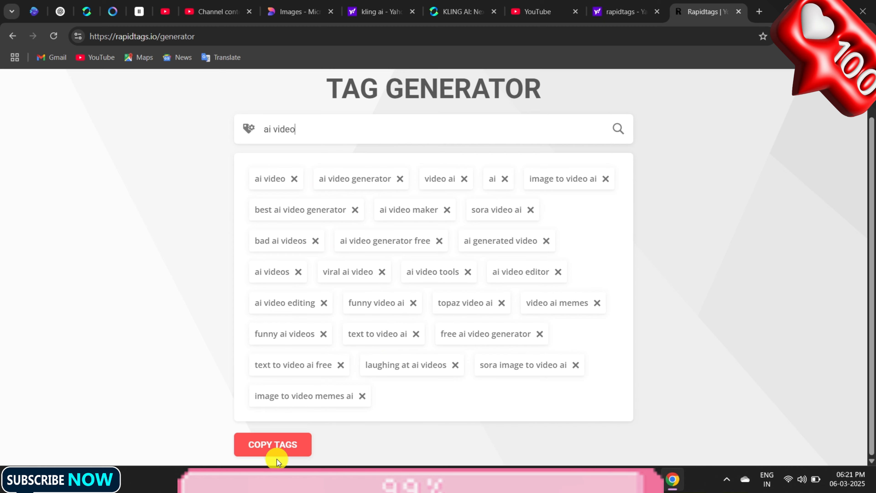
Go back to the upload's details and review the tags, language, license, Shorts remixing and category settings.
{"action": "left_click", "coordinate": [186, 10]}
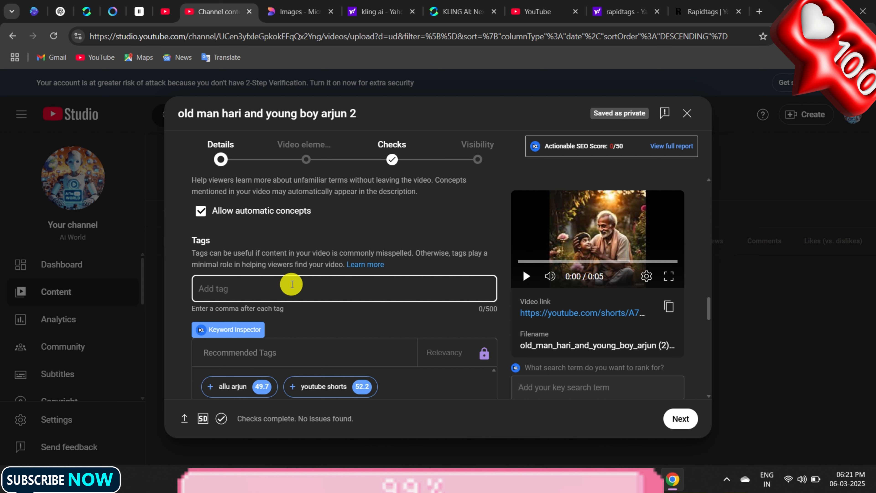
{"action": "scroll", "coordinate": [292, 284], "scroll_direction": "down", "scroll_amount": 10}
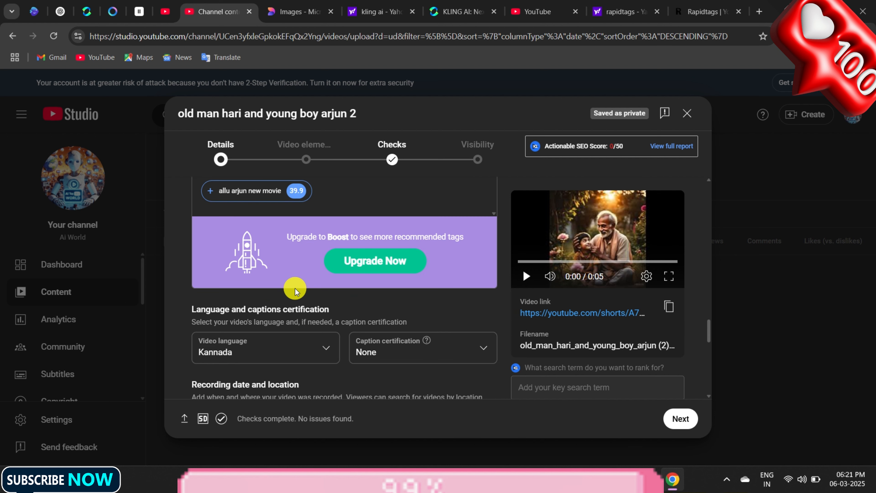
{"action": "scroll", "coordinate": [293, 283], "scroll_direction": "down", "scroll_amount": 9}
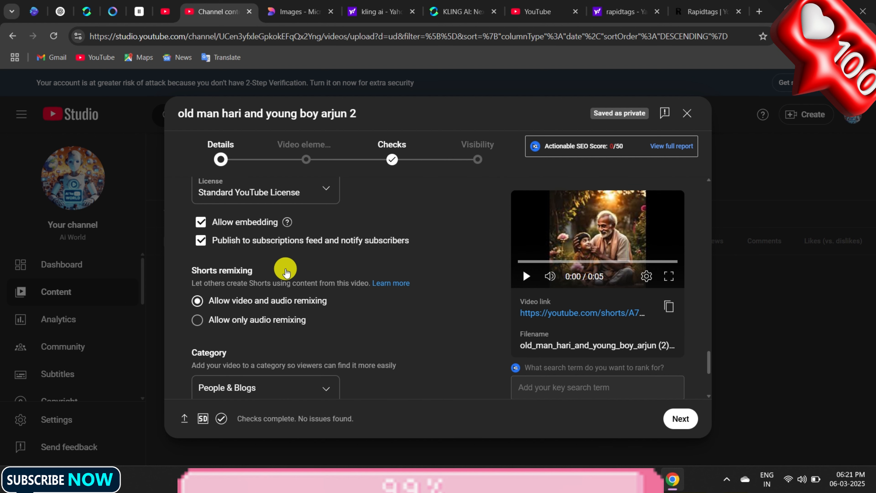
{"action": "scroll", "coordinate": [288, 268], "scroll_direction": "up", "scroll_amount": 3}
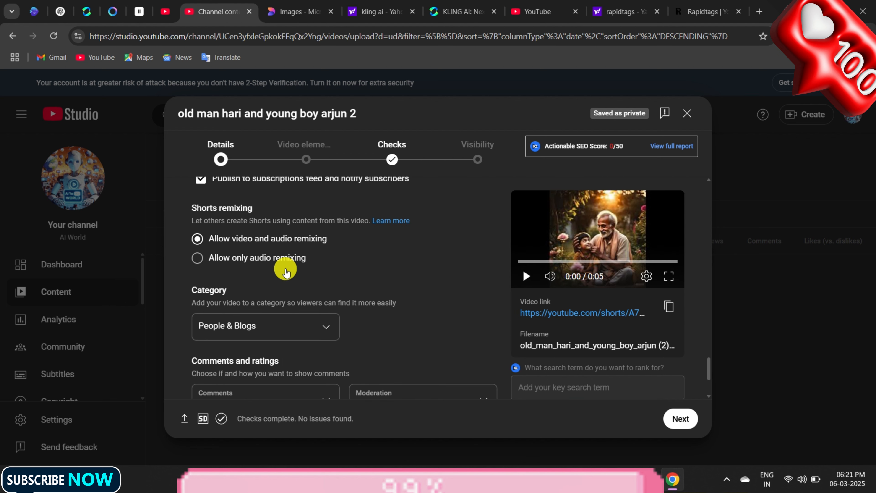
{"action": "scroll", "coordinate": [263, 293], "scroll_direction": "up", "scroll_amount": 12}
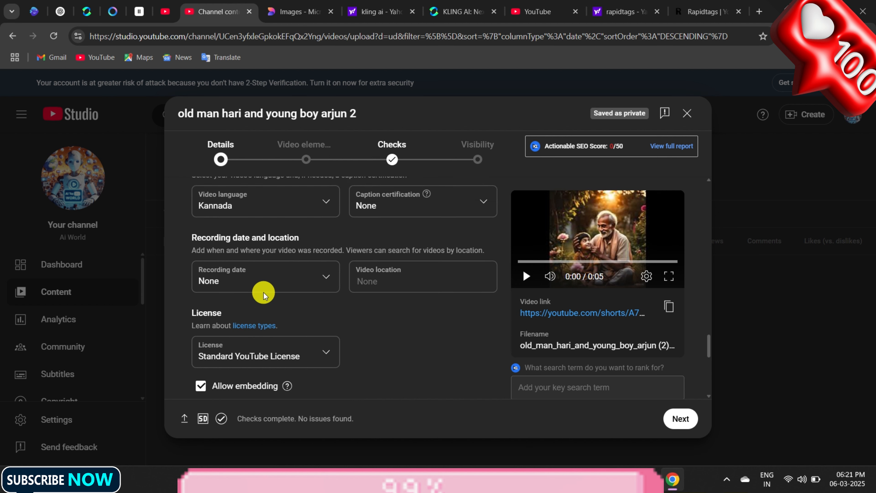
Review the upload's video elements, copyright checks and visibility and scheduling options without choosing any.
{"action": "left_click", "coordinate": [306, 159]}
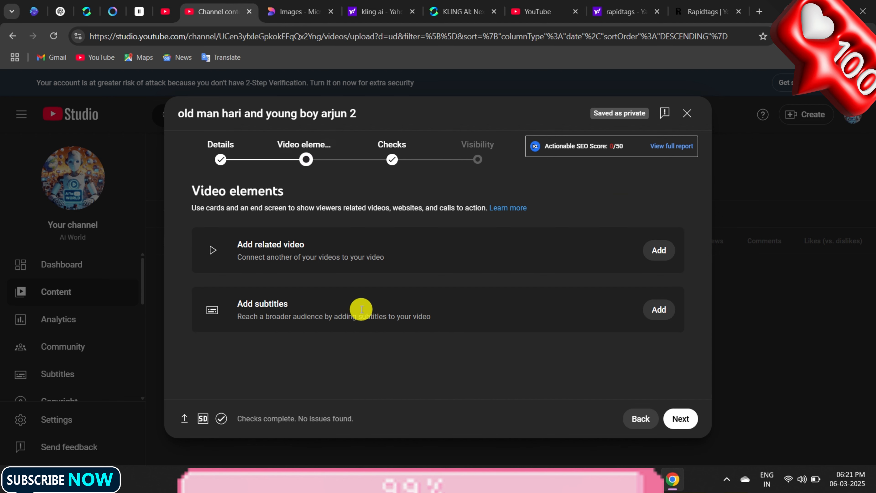
{"action": "left_click", "coordinate": [391, 152]}
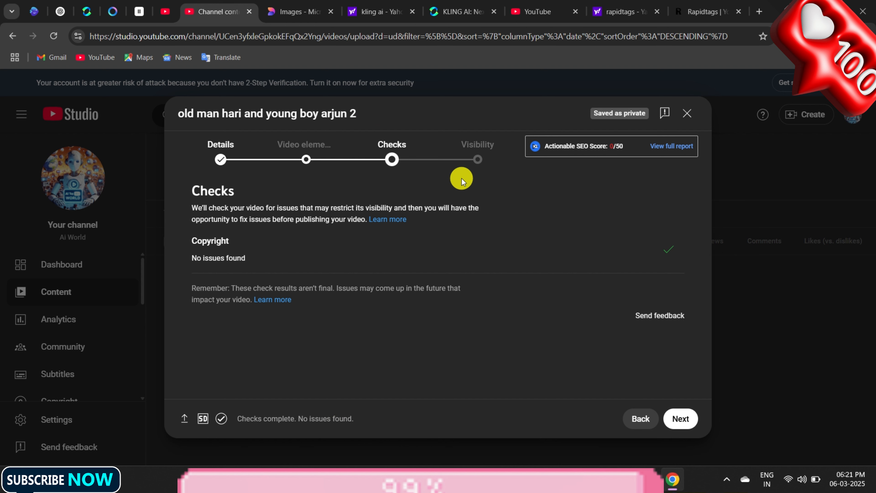
{"action": "left_click", "coordinate": [471, 169]}
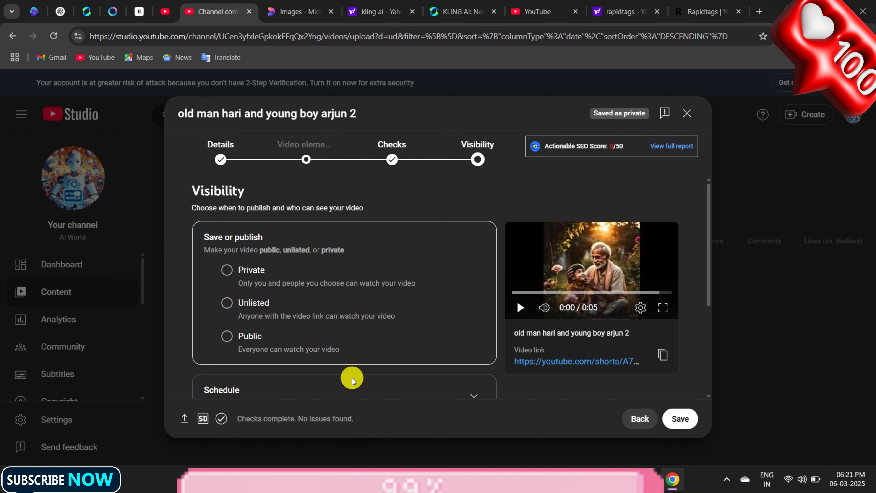
{"action": "scroll", "coordinate": [349, 374], "scroll_direction": "down", "scroll_amount": 2}
{"action": "scroll", "coordinate": [350, 373], "scroll_direction": "down", "scroll_amount": 3}
{"action": "scroll", "coordinate": [352, 379], "scroll_direction": "up", "scroll_amount": 5}
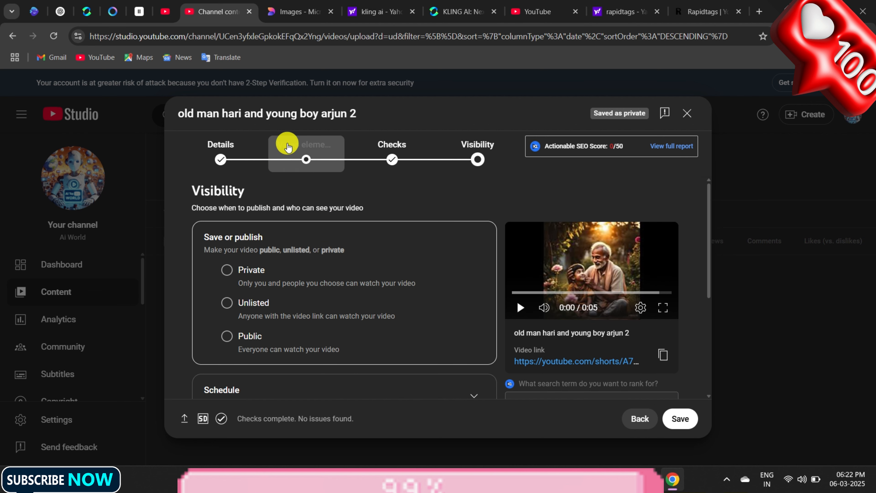
Return to the title and description details, then close the upload without publishing, keeping the video as a draft.
{"action": "left_click", "coordinate": [221, 158]}
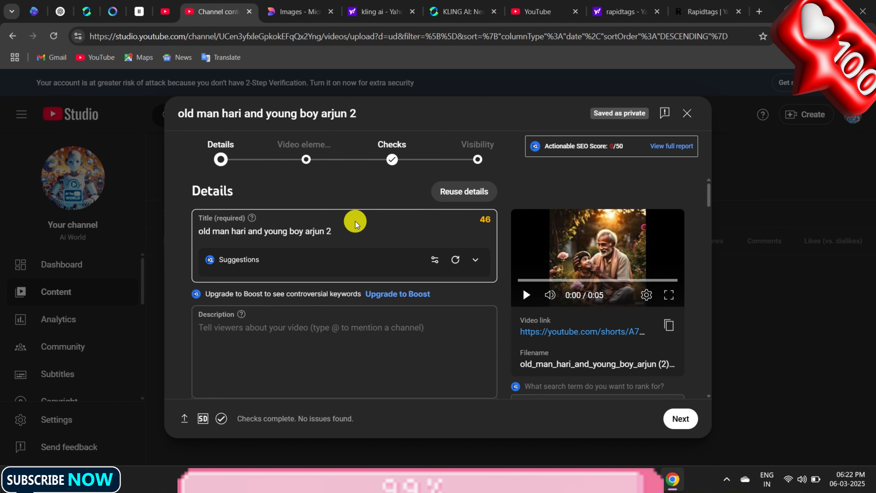
{"action": "left_click", "coordinate": [282, 344]}
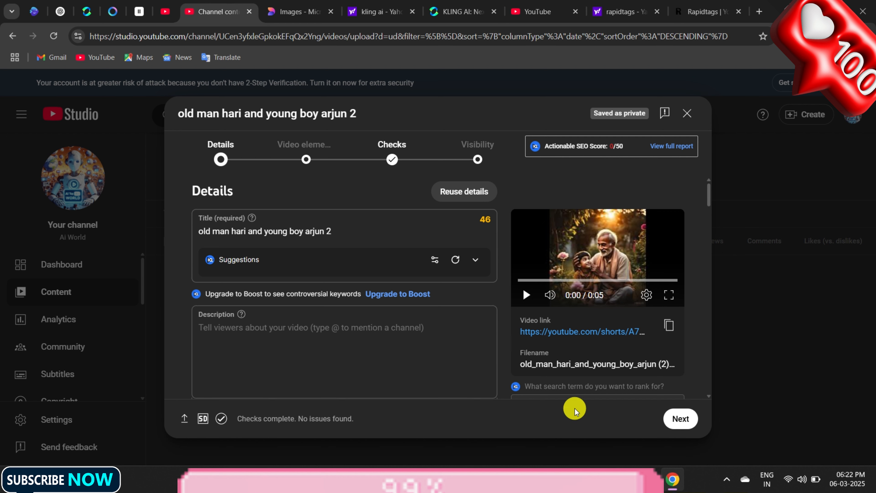
{"action": "left_click", "coordinate": [688, 113]}
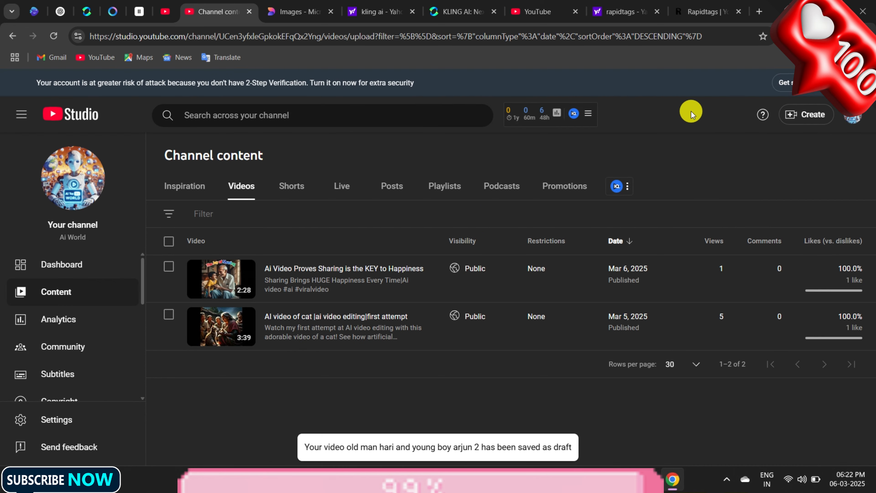